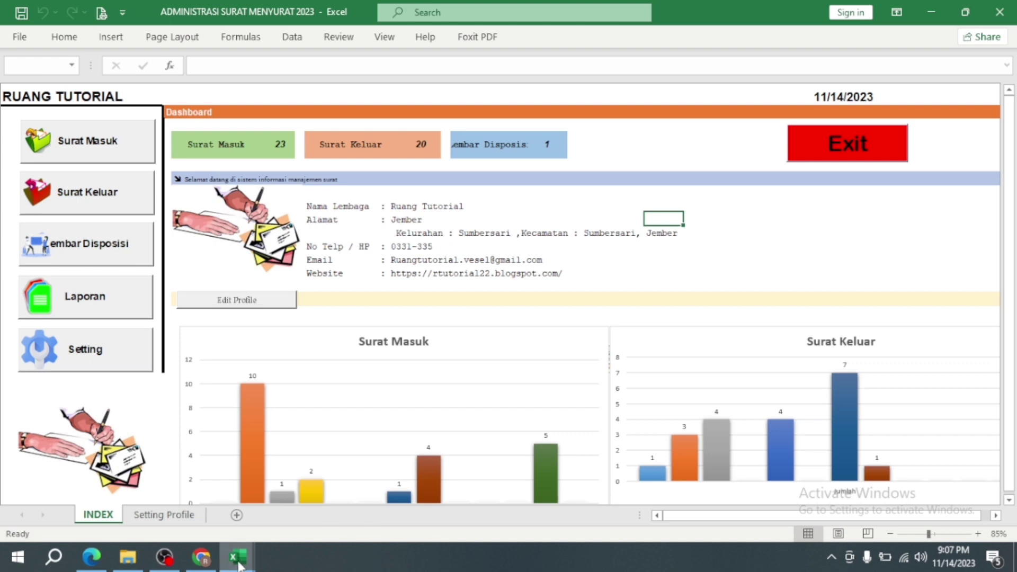
Step: Switch to the ADMINISTRASI SURAT MENYURAT workbook and view its SURAT KELUAR sheet
mouse_move(237, 557)
left_click(195, 497)
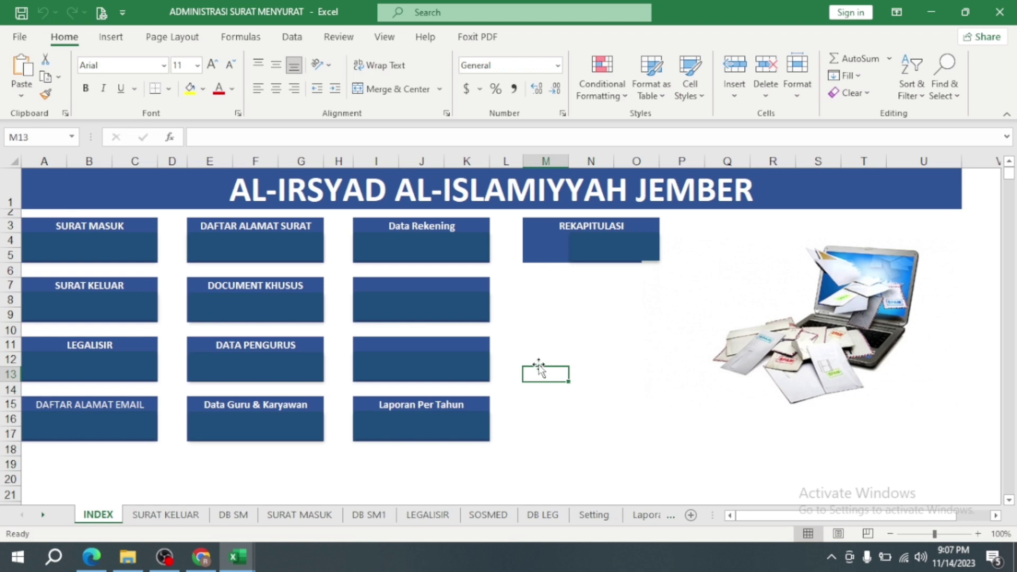
left_click(165, 515)
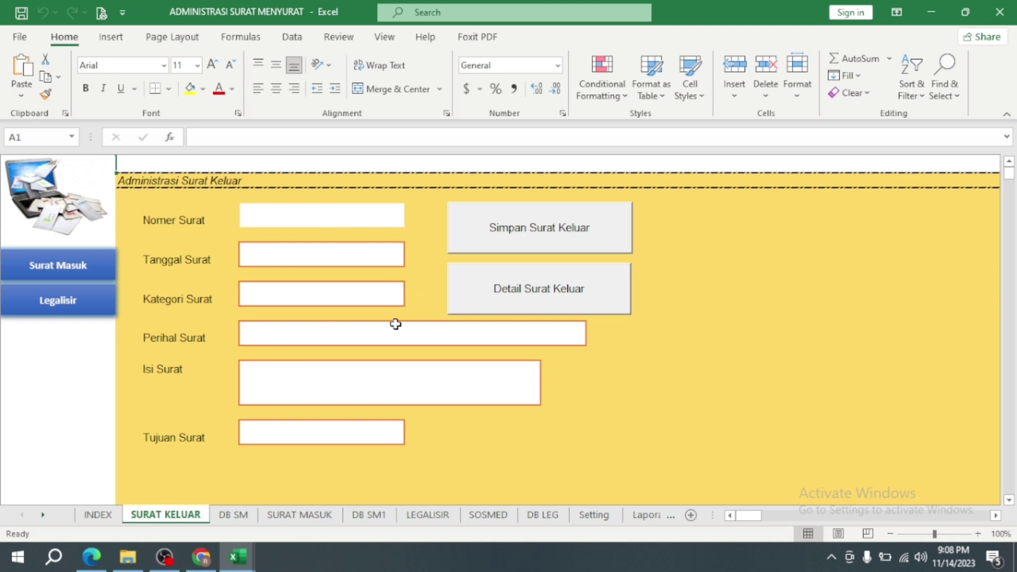
Step: Switch to the ADMINISTRASI SURAT MENYURAT 2023 workbook, view its Setting Profile sheet and return to the dashboard
mouse_move(235, 562)
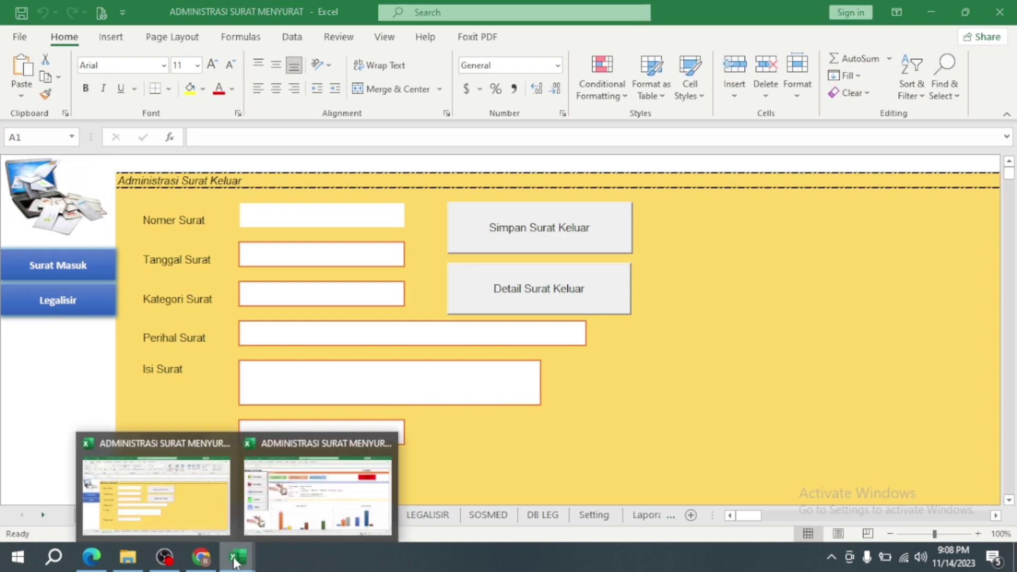
left_click(329, 498)
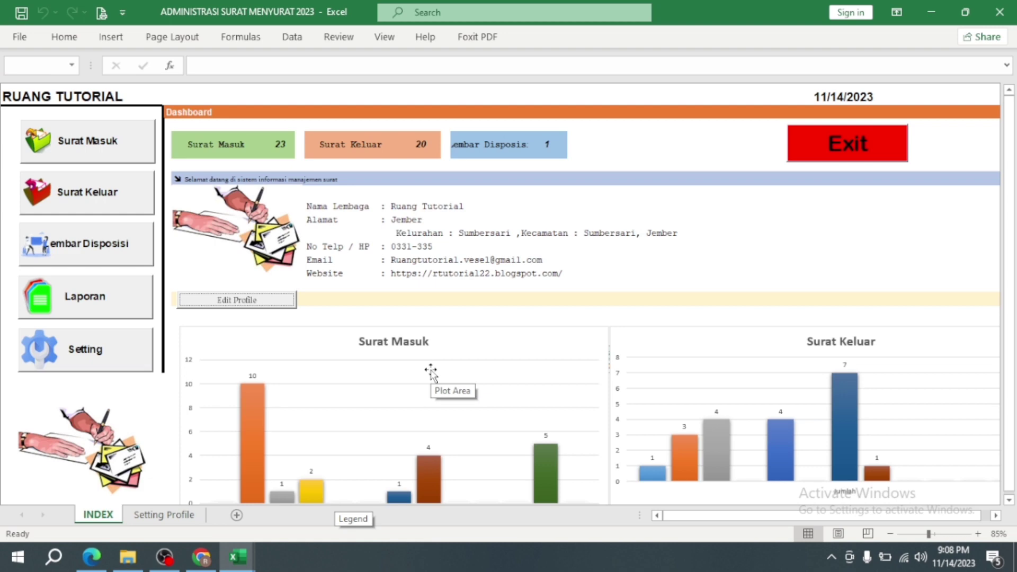
left_click(159, 514)
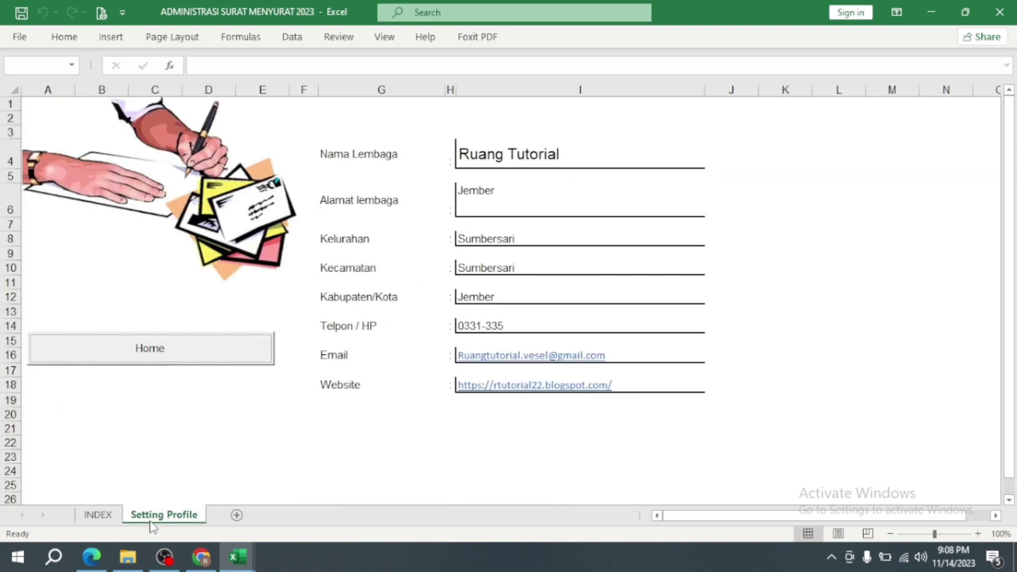
left_click(170, 352)
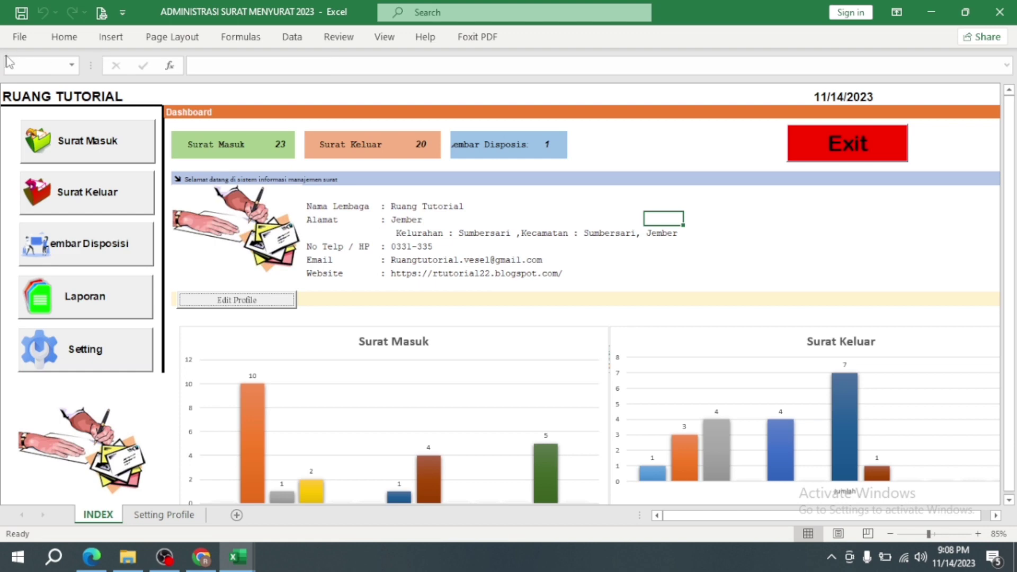
left_click(122, 11)
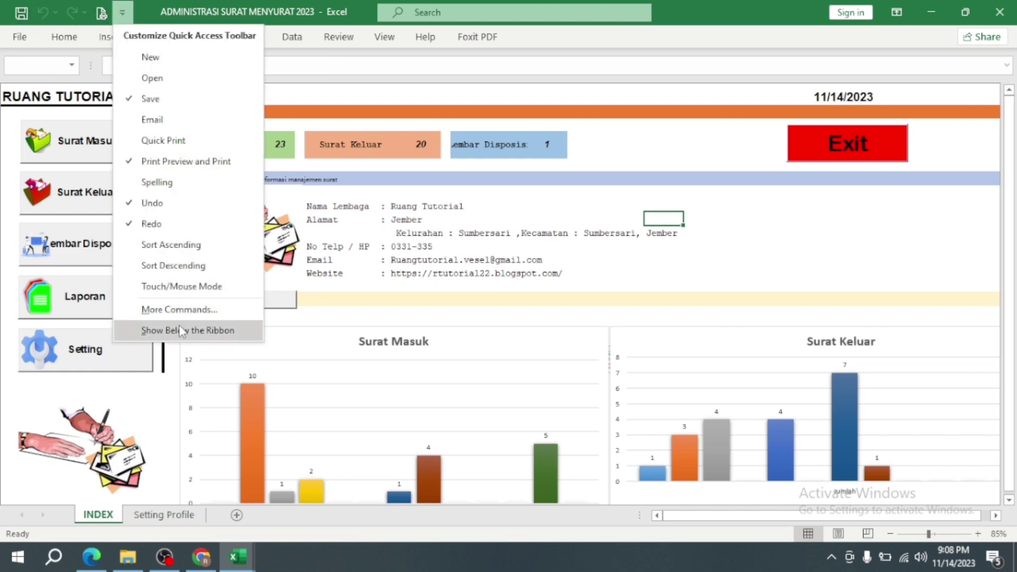
left_click(30, 30)
left_click(22, 36)
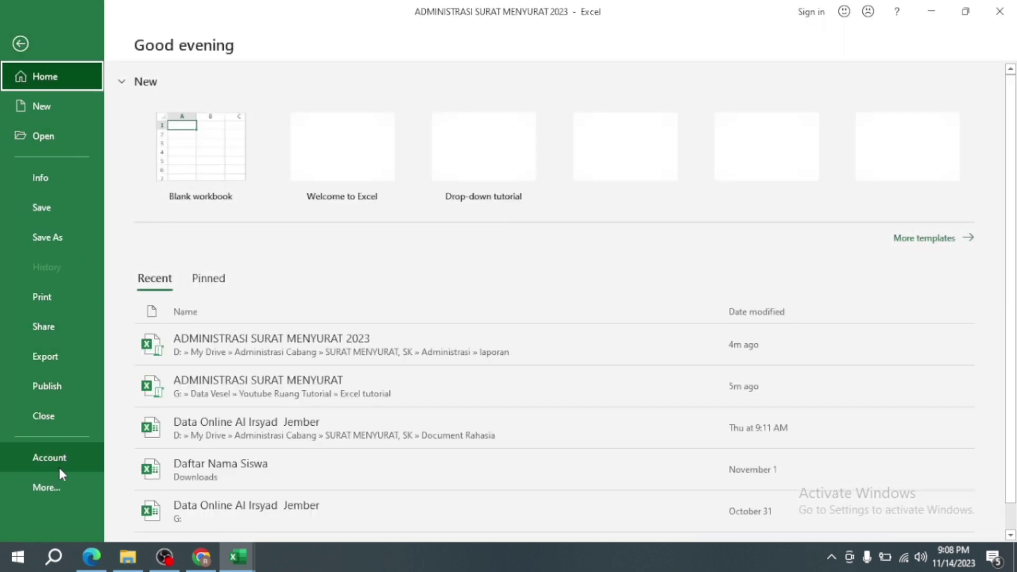
left_click(58, 487)
left_click(142, 518)
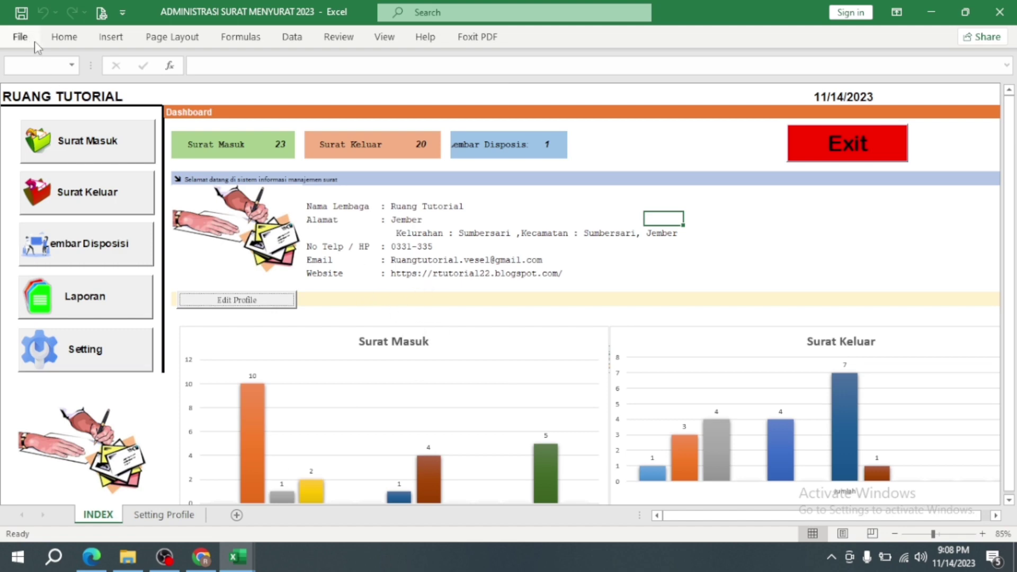
left_click(21, 37)
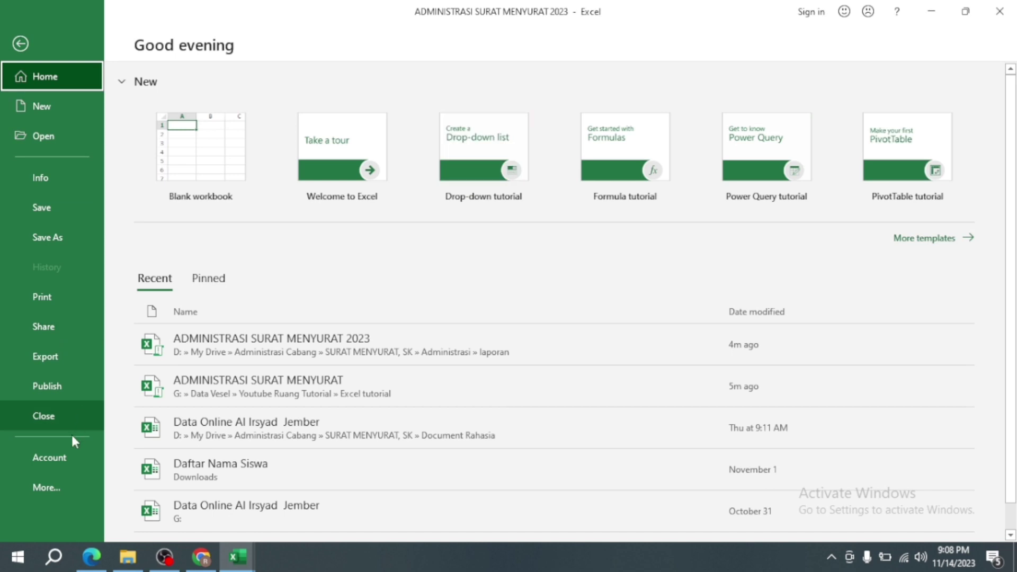
left_click(66, 483)
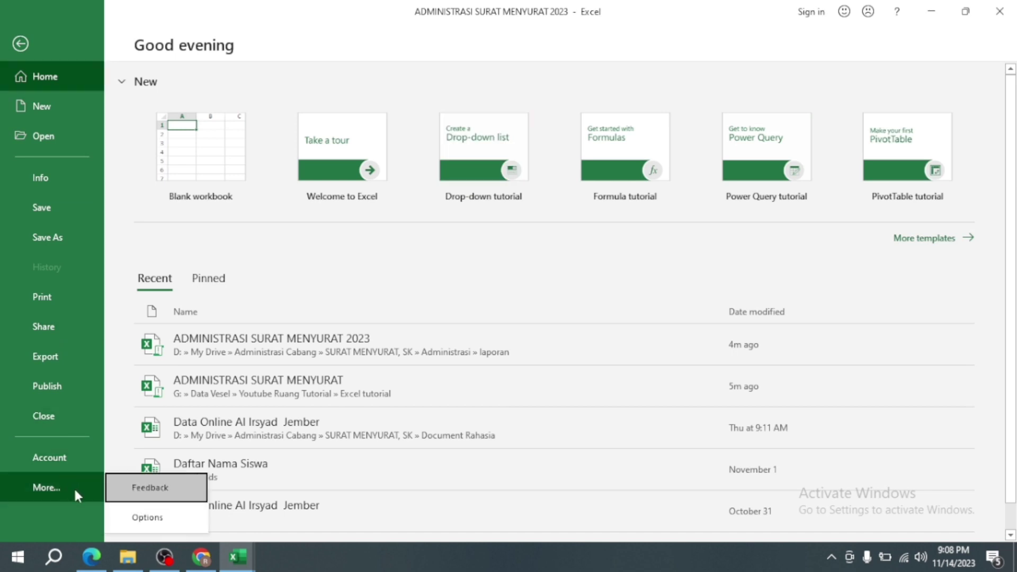
left_click(163, 517)
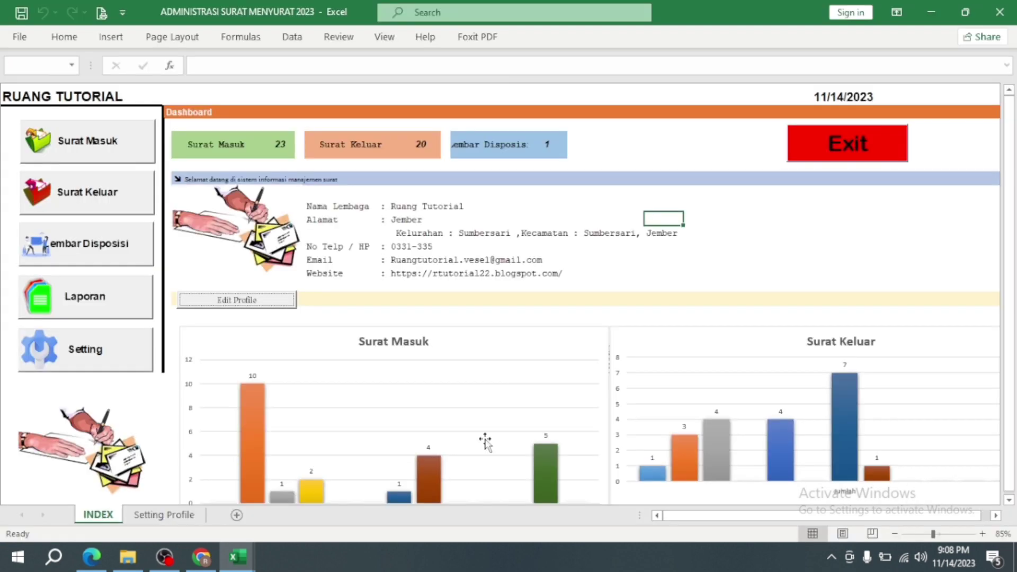
left_click(736, 257)
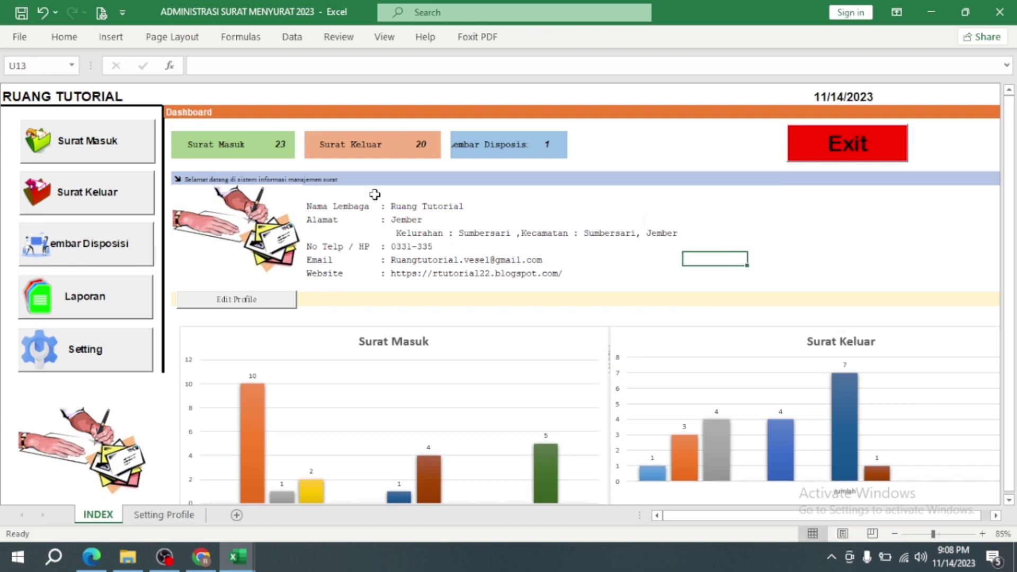
right_click(703, 24)
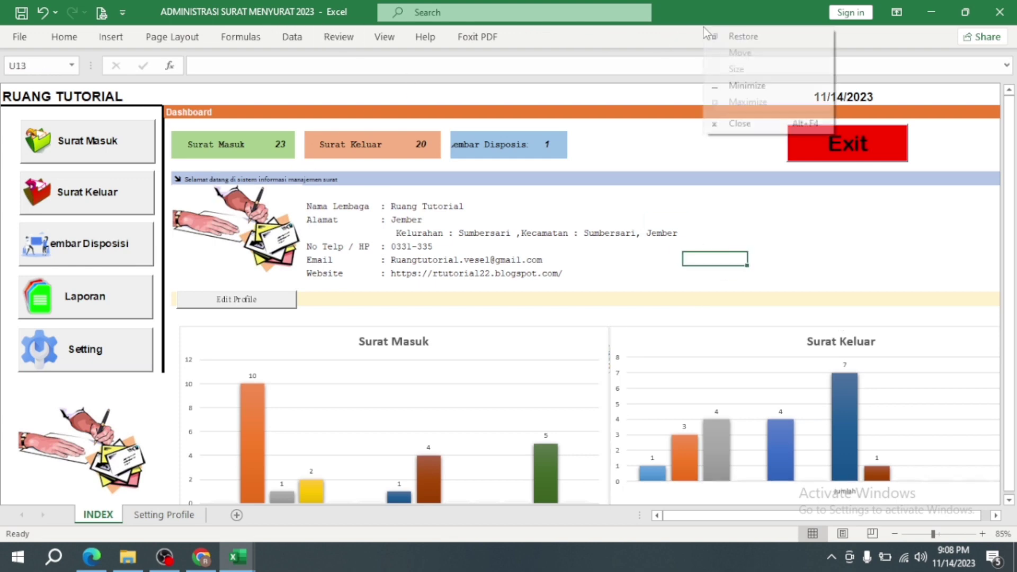
right_click(682, 8)
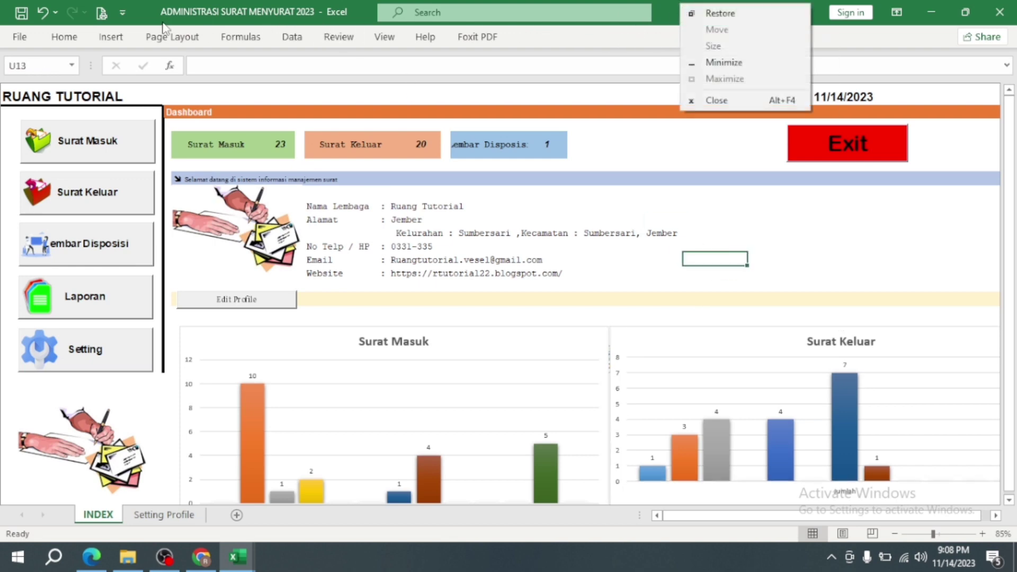
Step: Customize the ribbon to enable the Developer main tab
right_click(19, 37)
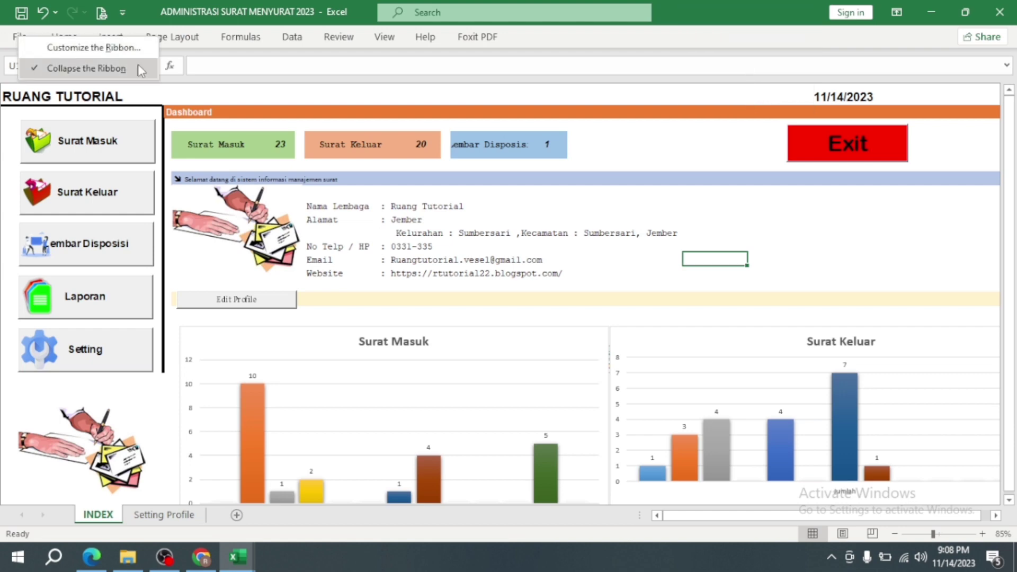
left_click(128, 52)
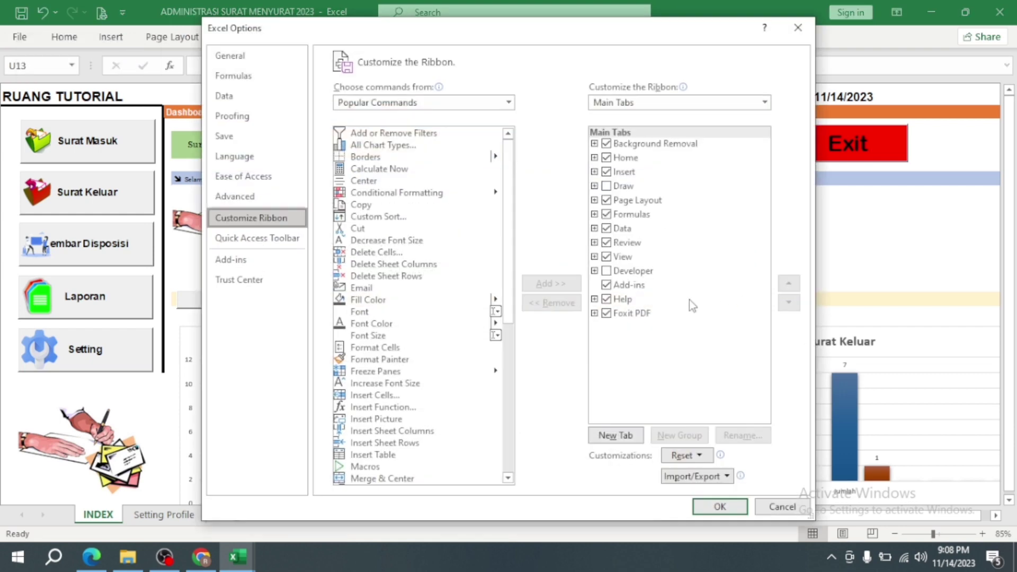
left_click(607, 271)
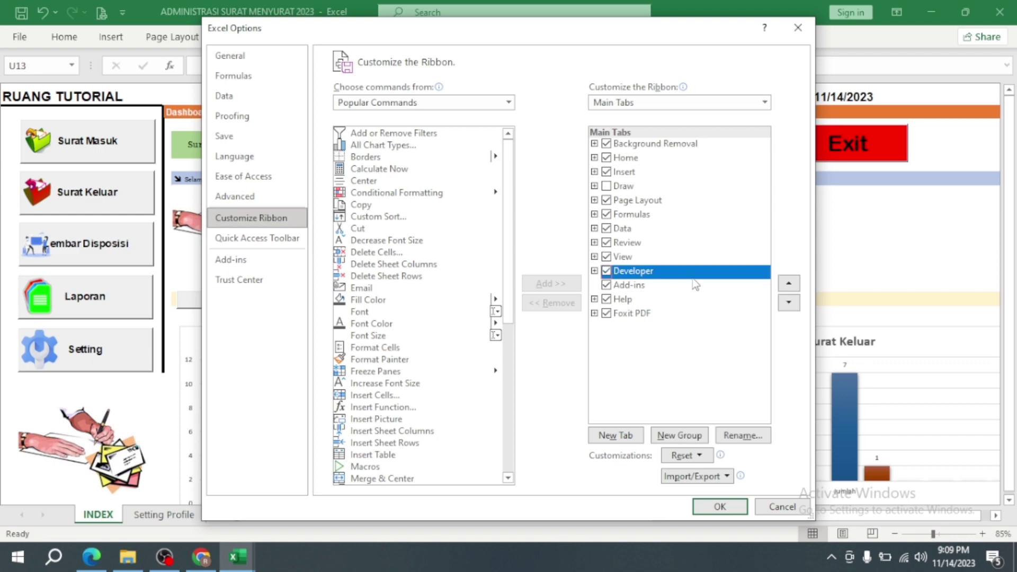
left_click(720, 506)
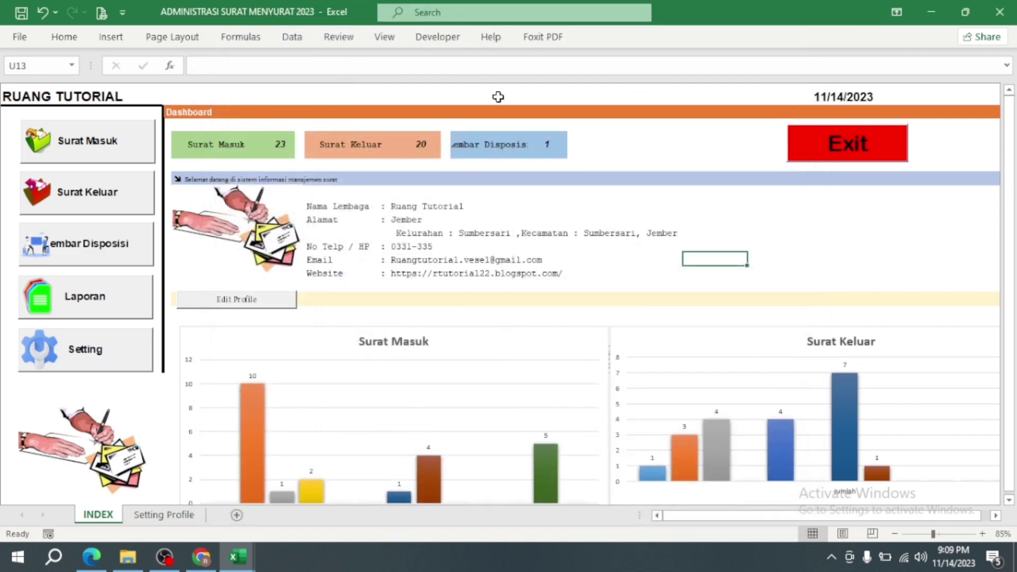
Step: Look over the Form Controls and ActiveX Controls available for insertion, without inserting any
left_click(430, 40)
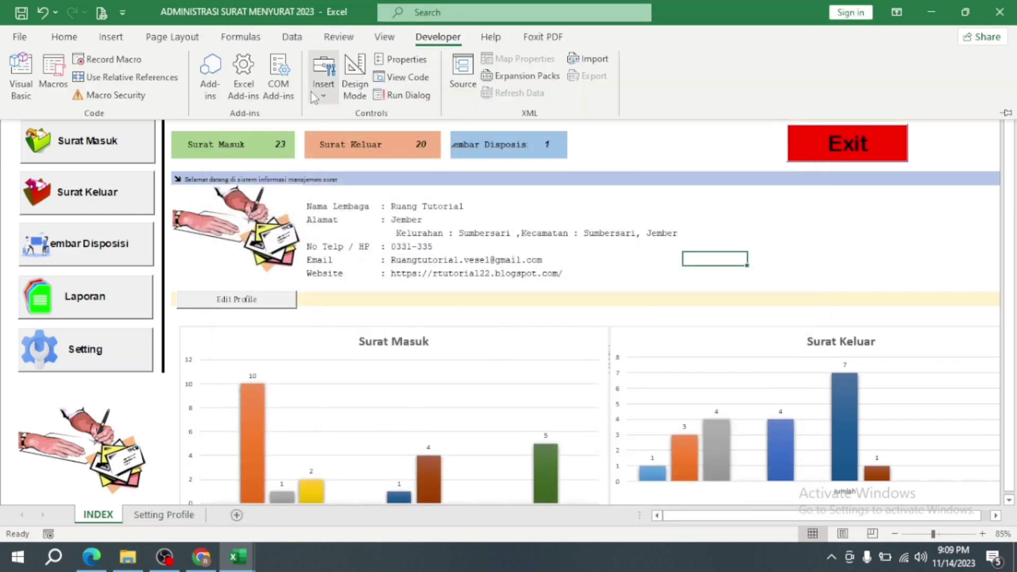
left_click(327, 99)
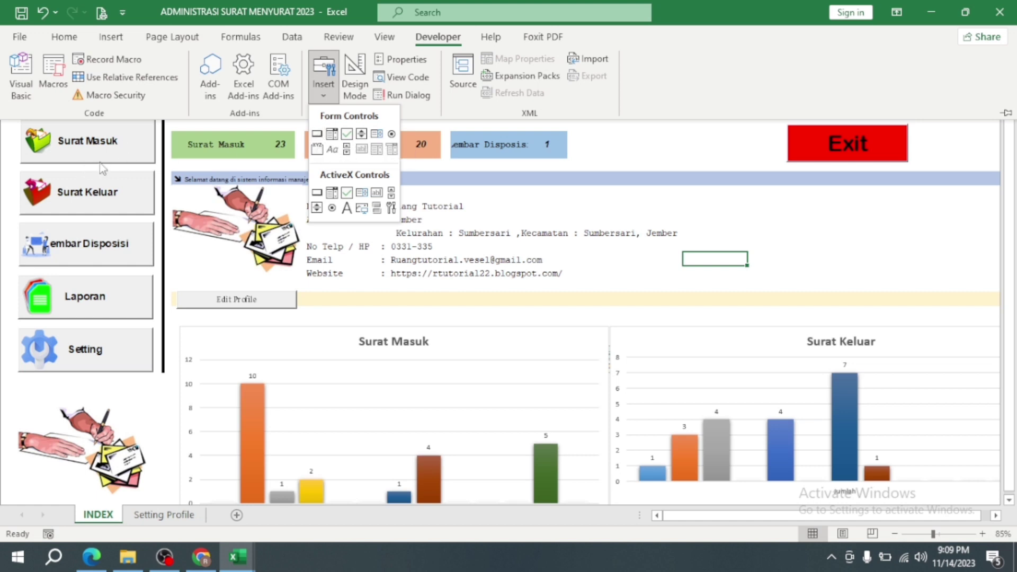
left_click(881, 244)
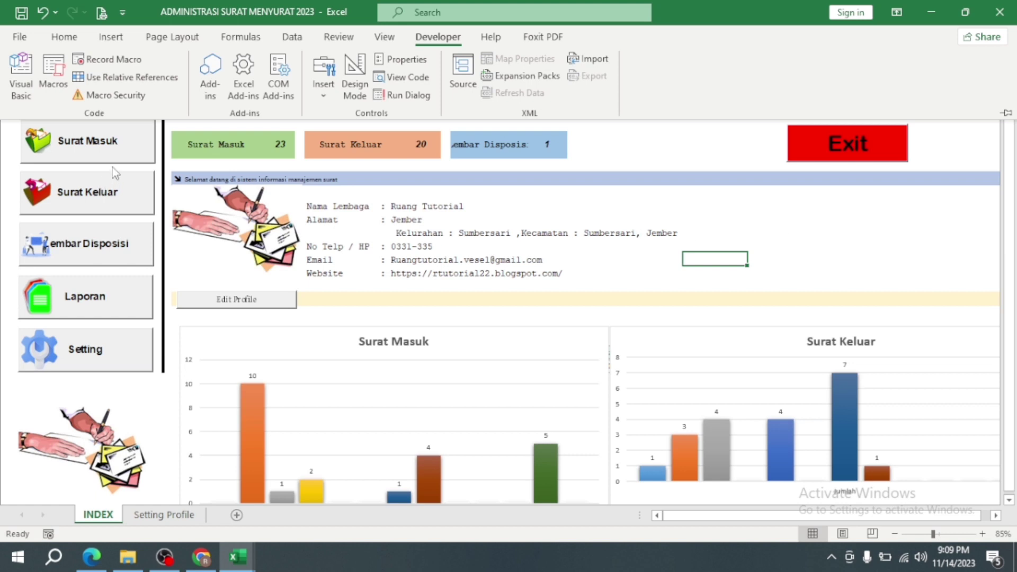
Step: Select the dashboard's Surat Masuk button in Design Mode and turn Design Mode off again
left_click(353, 85)
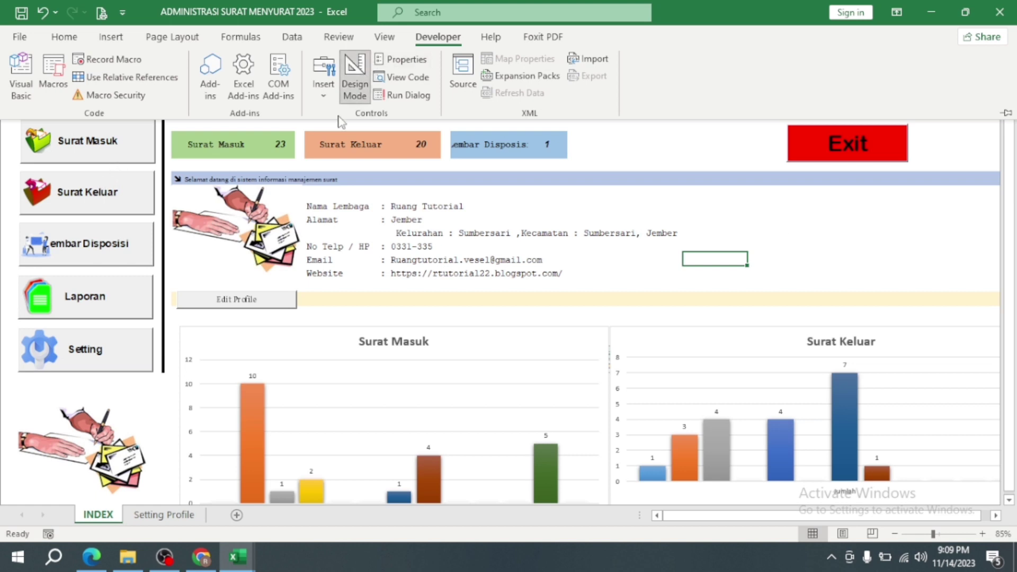
left_click(885, 246)
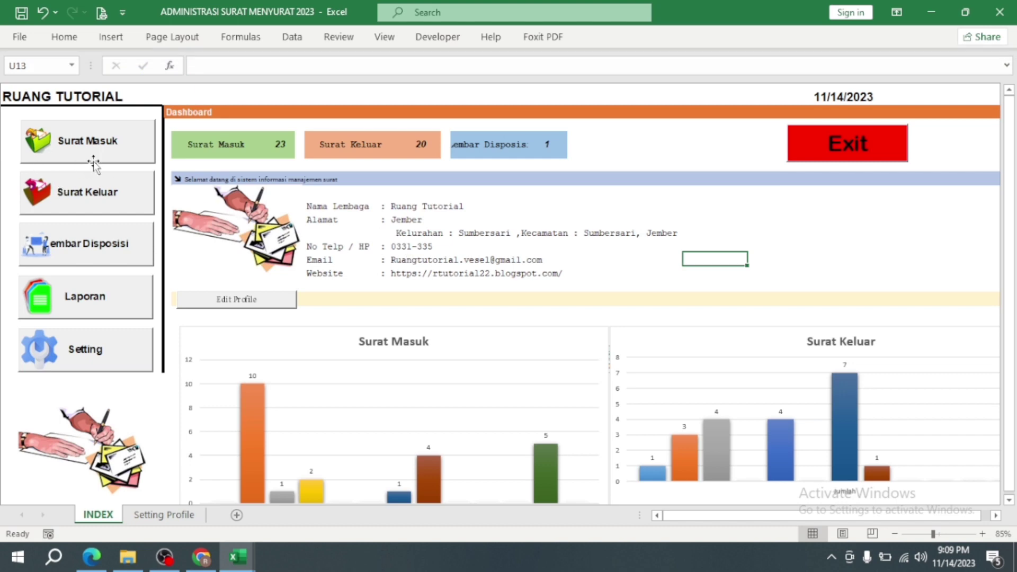
left_click(112, 152)
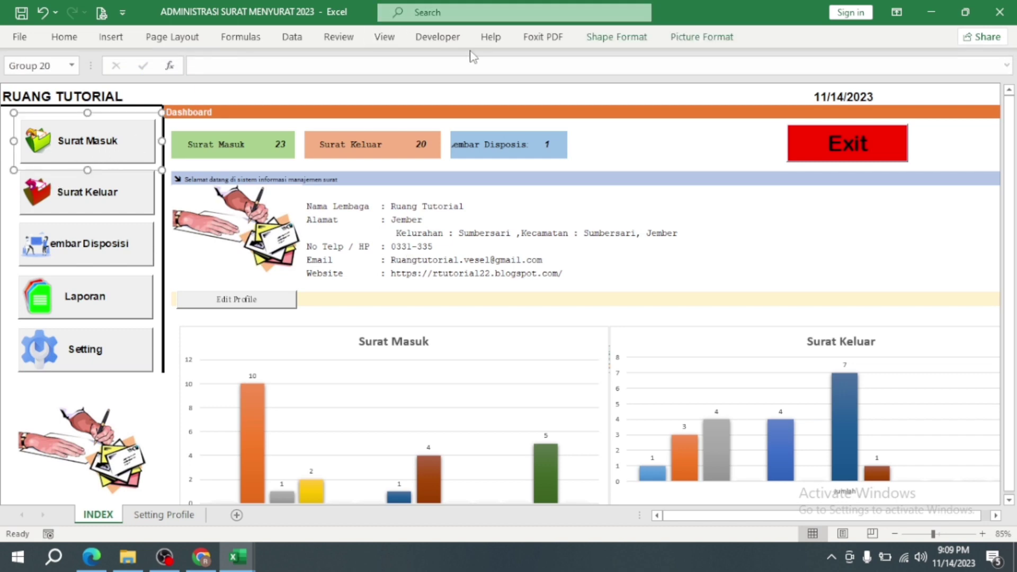
left_click(438, 37)
left_click(354, 88)
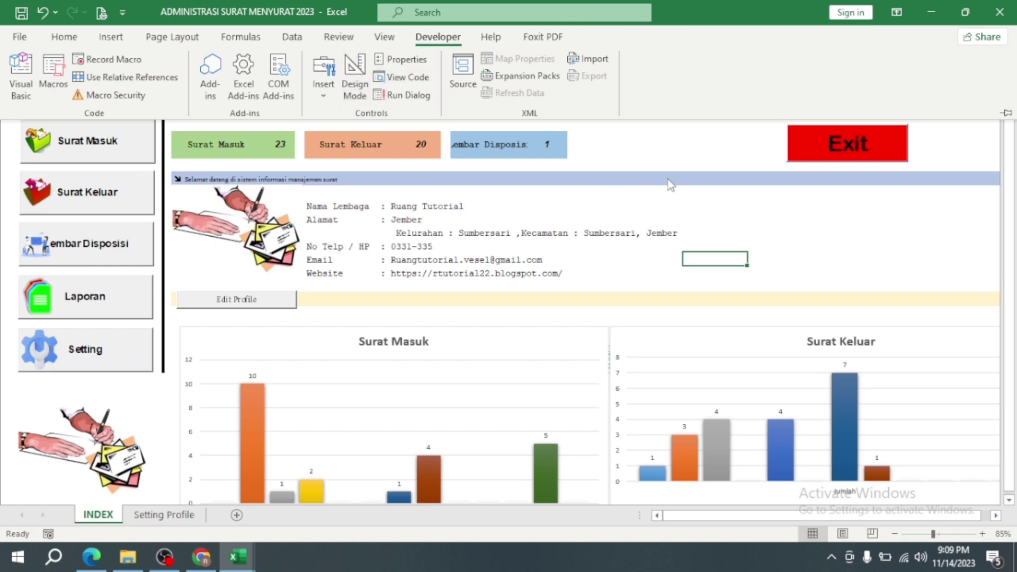
Step: Open the Surat Masuk form from the dashboard and view it from the beginning
left_click(720, 228)
left_click(113, 156)
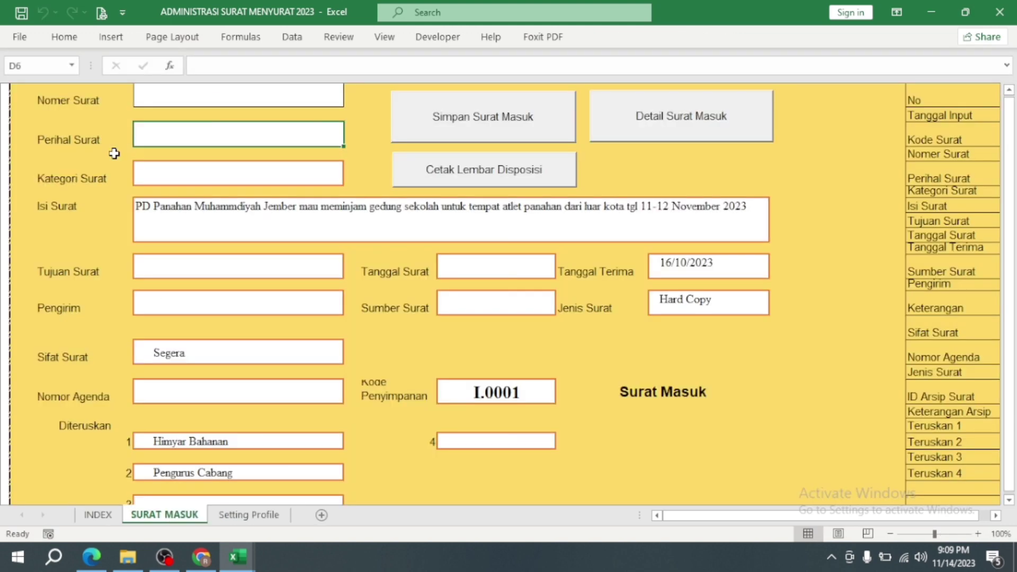
scroll(503, 285, "up", 2)
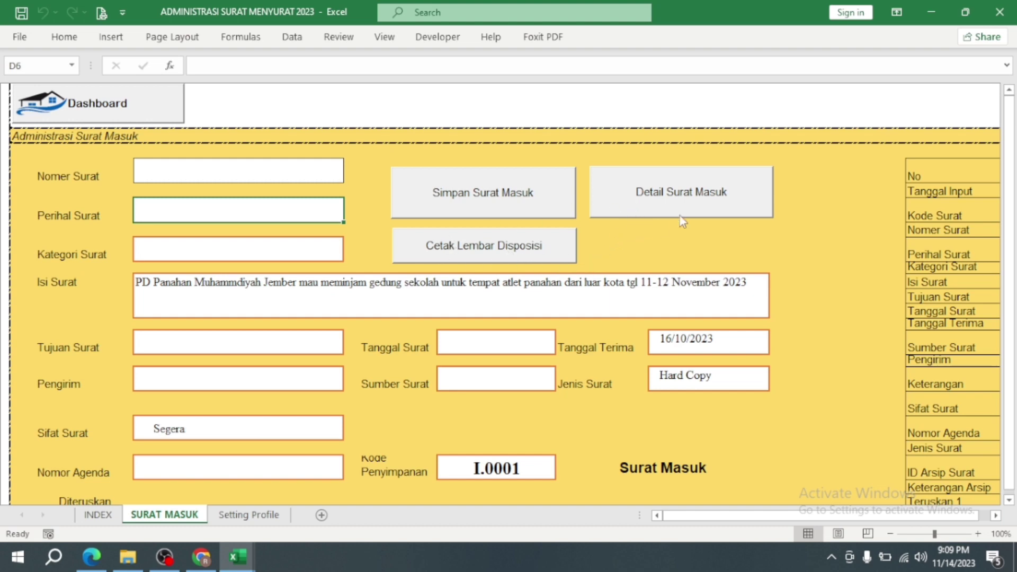
Step: Open the Lembar Disposisi sheet from the Surat Masuk form, look through it and return to the dashboard
left_click(451, 257)
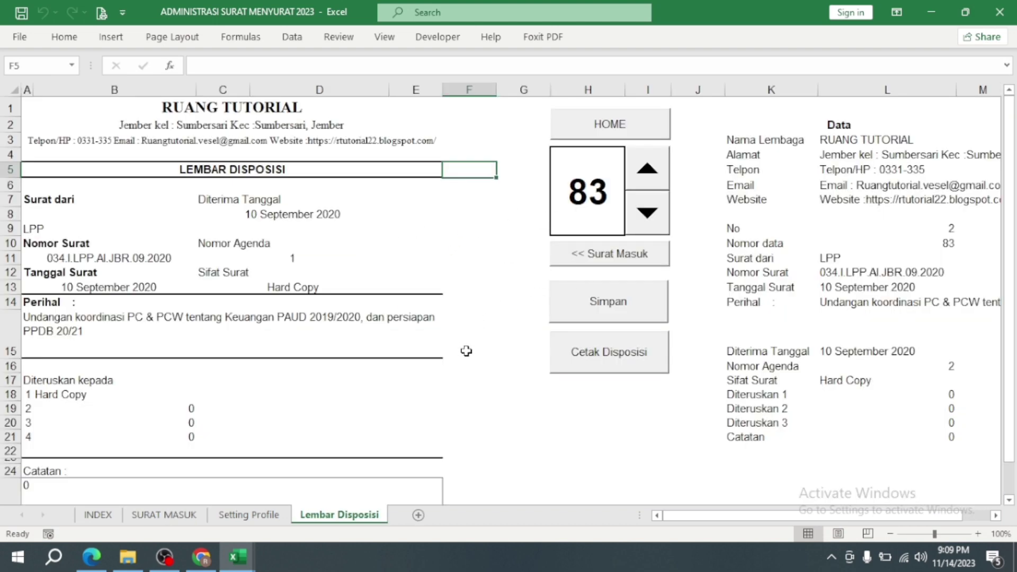
scroll(474, 350, "down", 3)
scroll(474, 349, "down", 1)
scroll(473, 344, "up", 4)
left_click(609, 124)
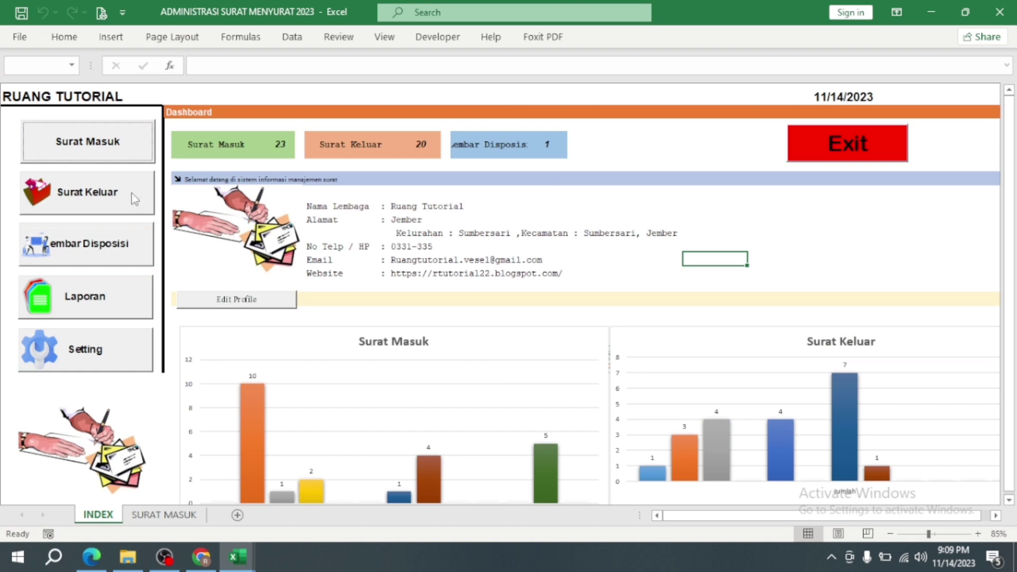
Step: Reopen the Surat Masuk form, view its lower fields and switch to the ADMINISTRASI SURAT MENYURAT workbook for comparison
left_click(128, 143)
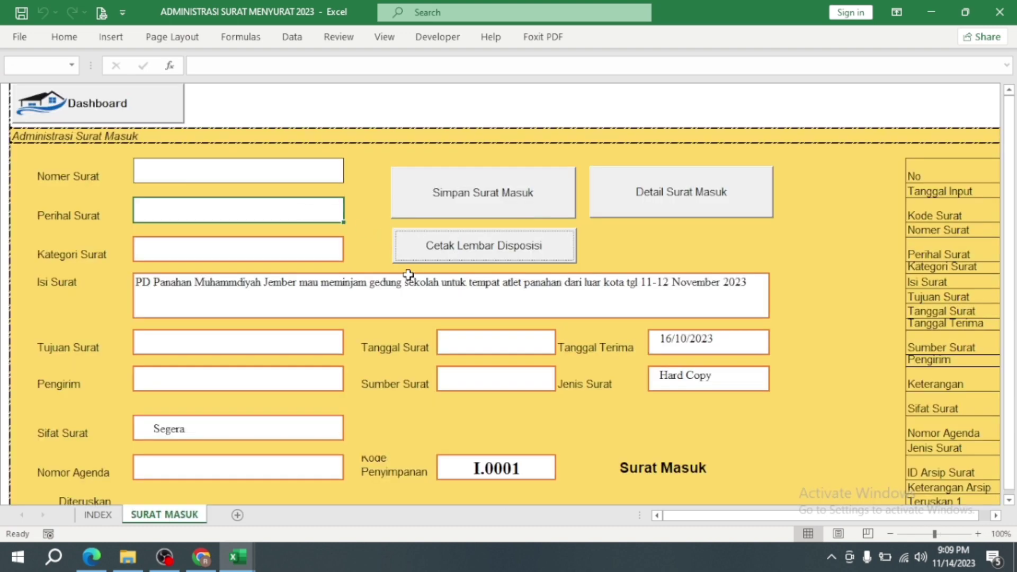
scroll(350, 278, "down", 2)
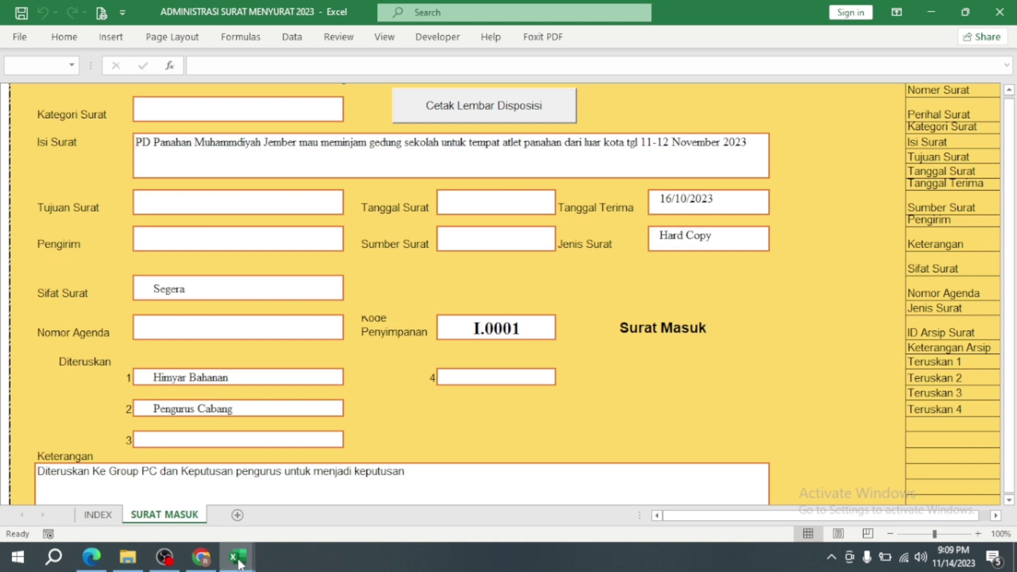
mouse_move(239, 563)
left_click(207, 517)
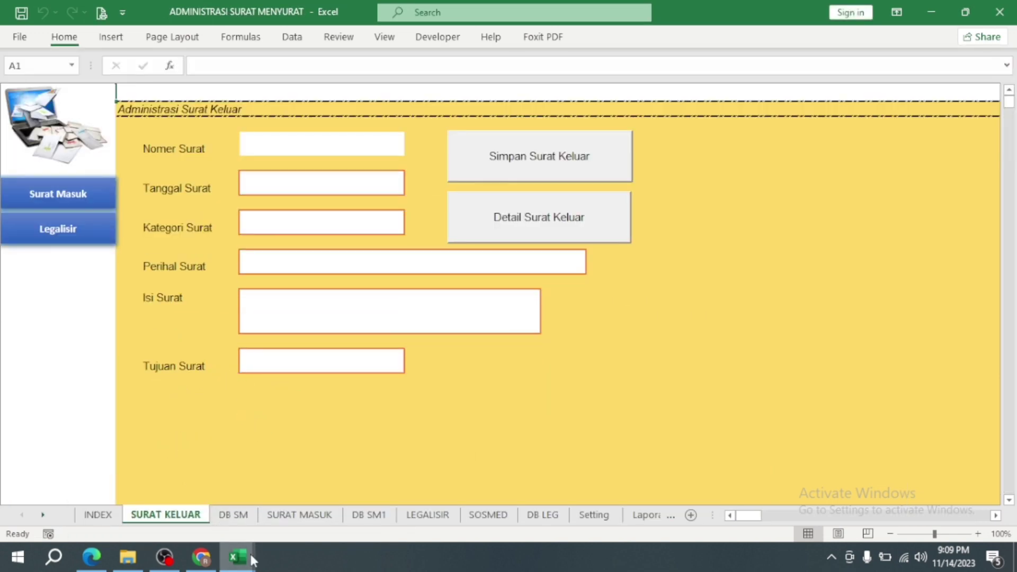
Step: Return to the ADMINISTRASI SURAT MENYURAT 2023 workbook and select the Sifat Surat label and field on the Surat Masuk form
mouse_move(252, 560)
left_click(260, 484)
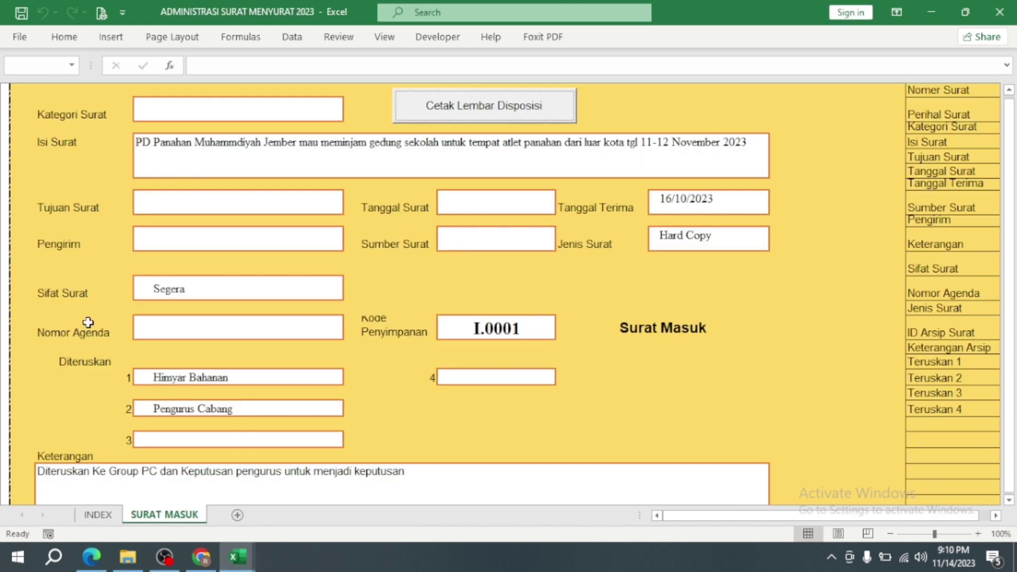
left_click_drag(47, 290, 284, 310)
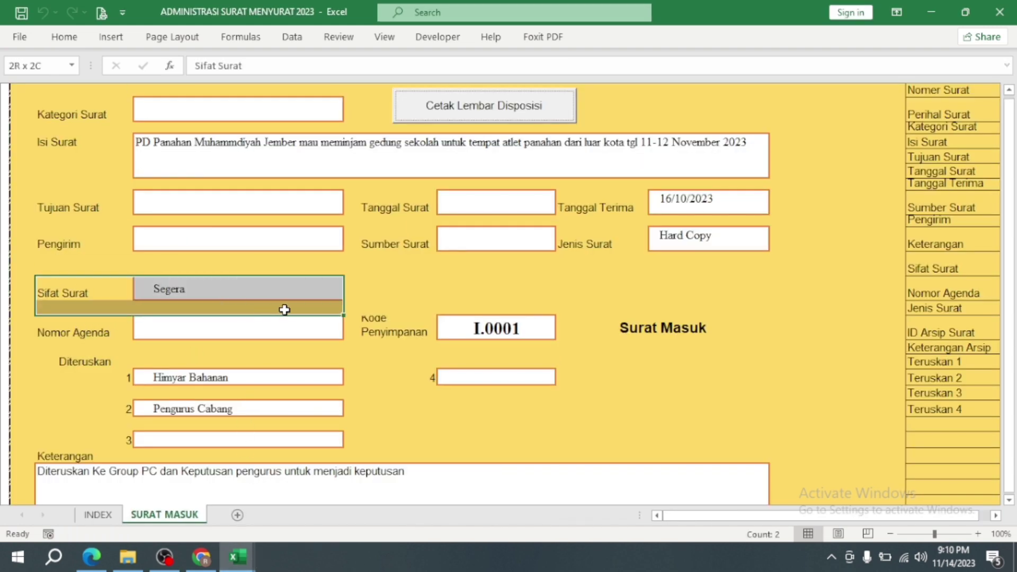
Step: Select in turn the Kode Penyimpanan label, the Surat Masuk cell beside its code and the first two Diteruskan fields
left_click(412, 322)
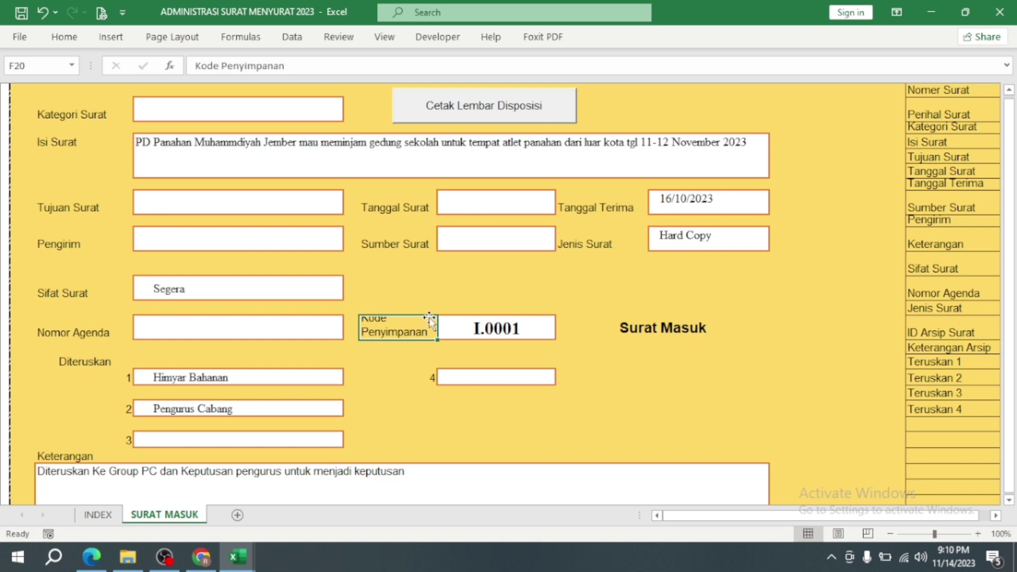
left_click(634, 327)
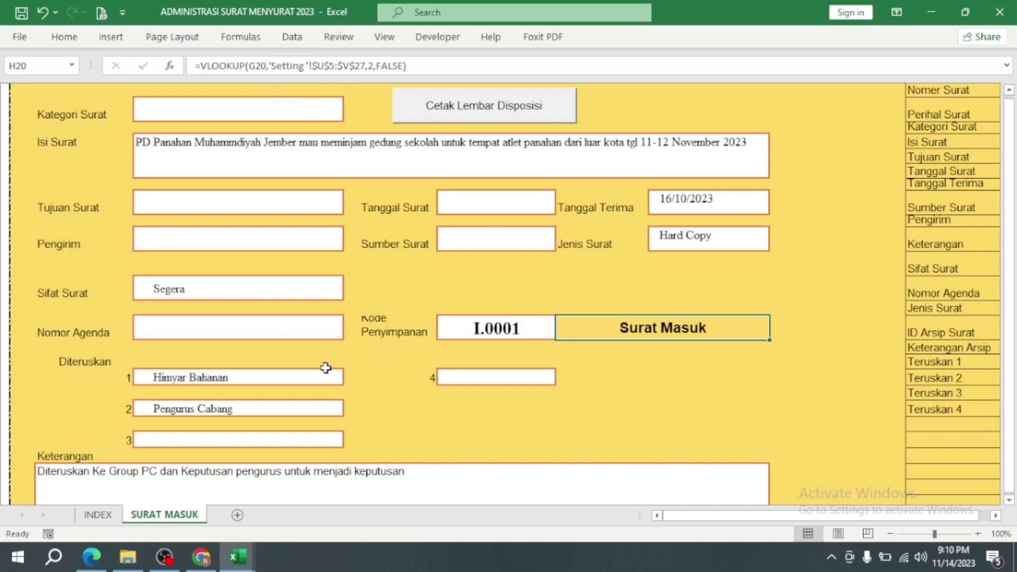
scroll(211, 392, "down", 1)
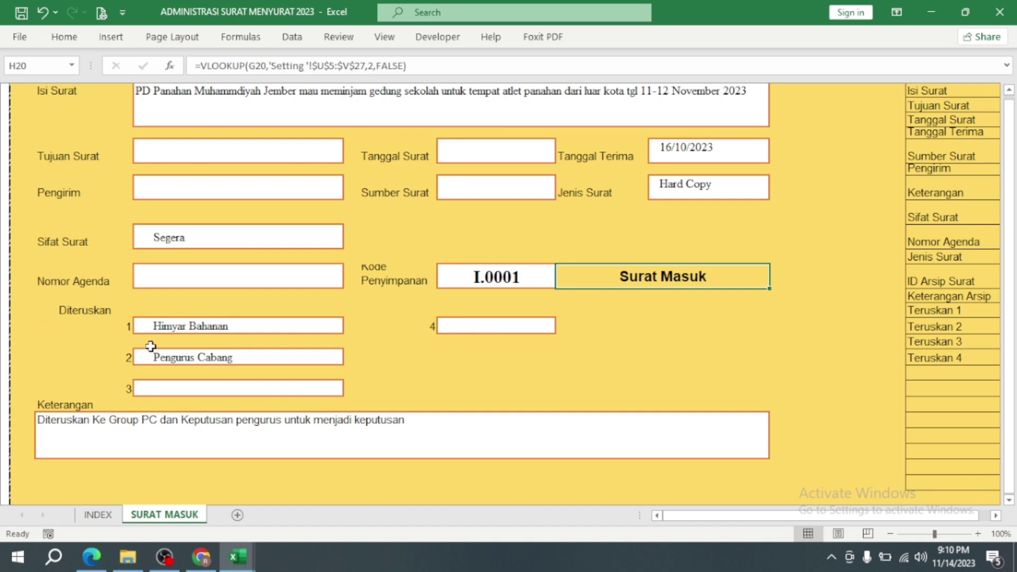
left_click(202, 332)
left_click(203, 356)
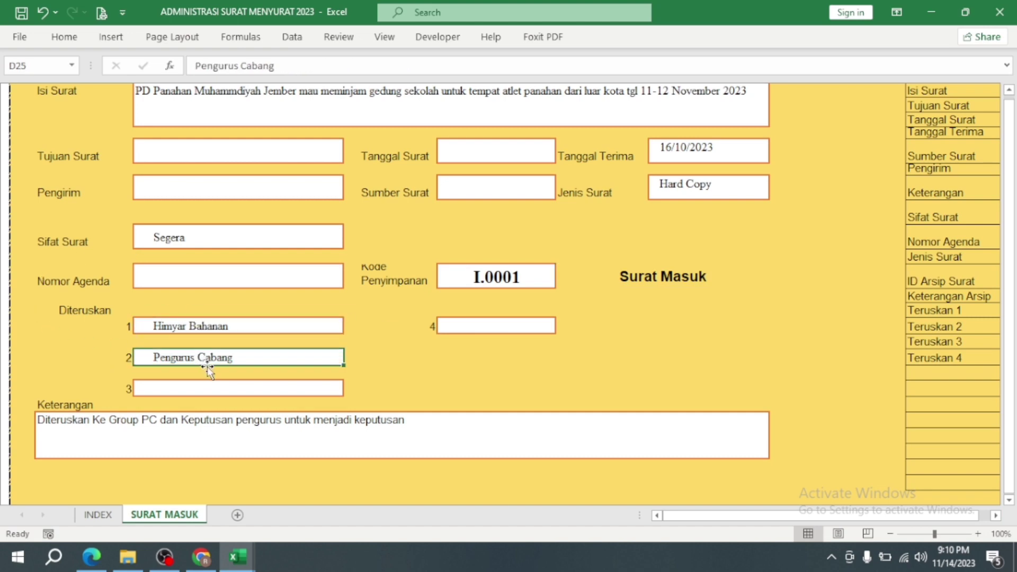
Step: Open the Surat Masuk detail database from the form, search its data for SK and look through the rows
scroll(533, 477, "up", 3)
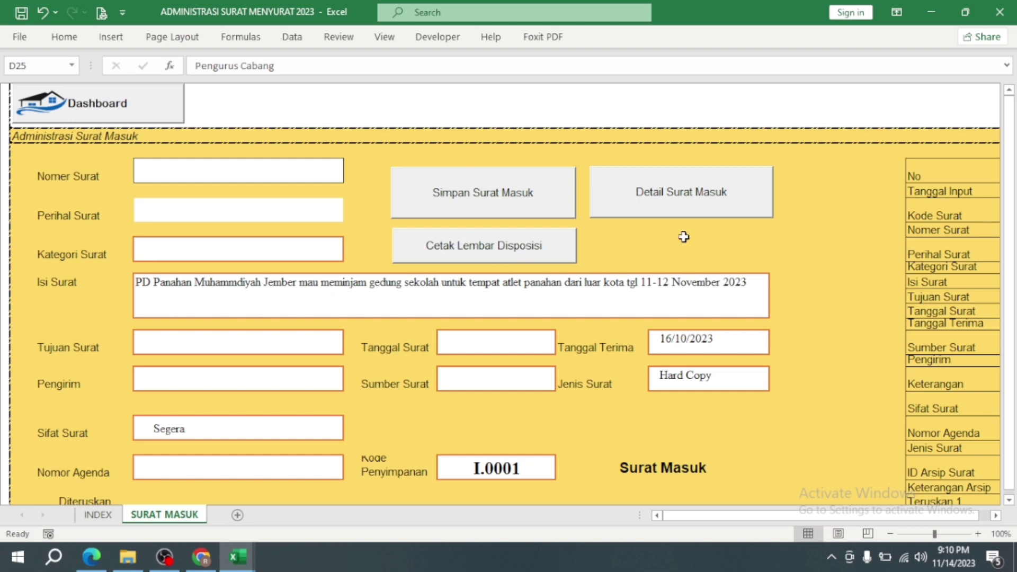
left_click(695, 200)
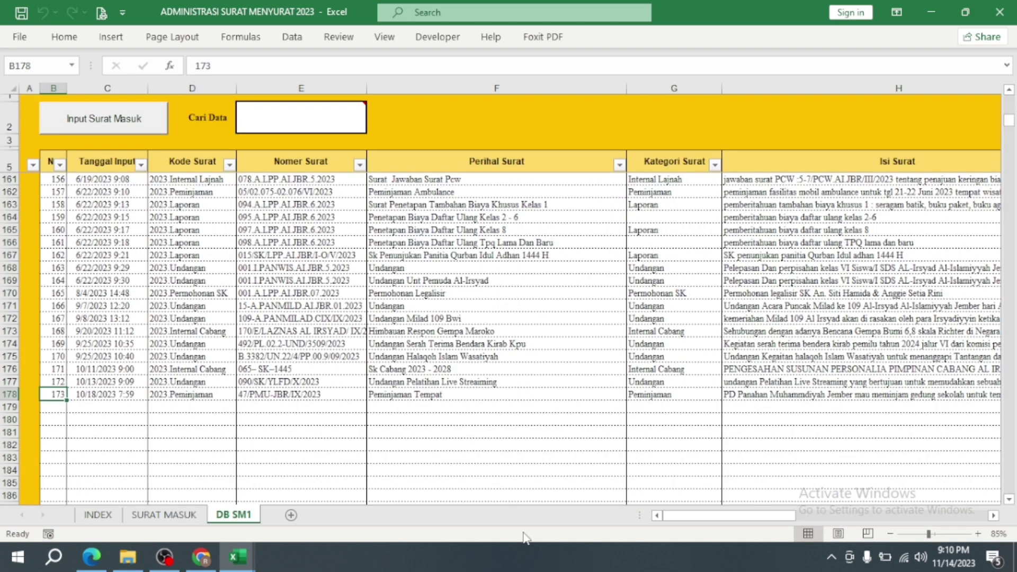
mouse_move(755, 518)
left_mouse_down()
mouse_move(854, 518)
mouse_move(752, 525)
left_mouse_up()
left_click(298, 118)
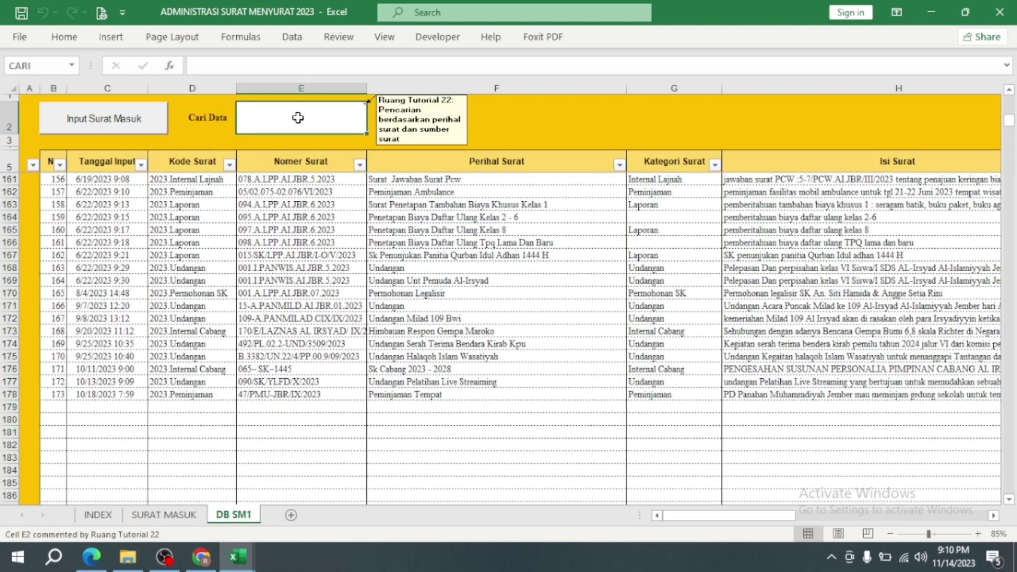
type("SK")
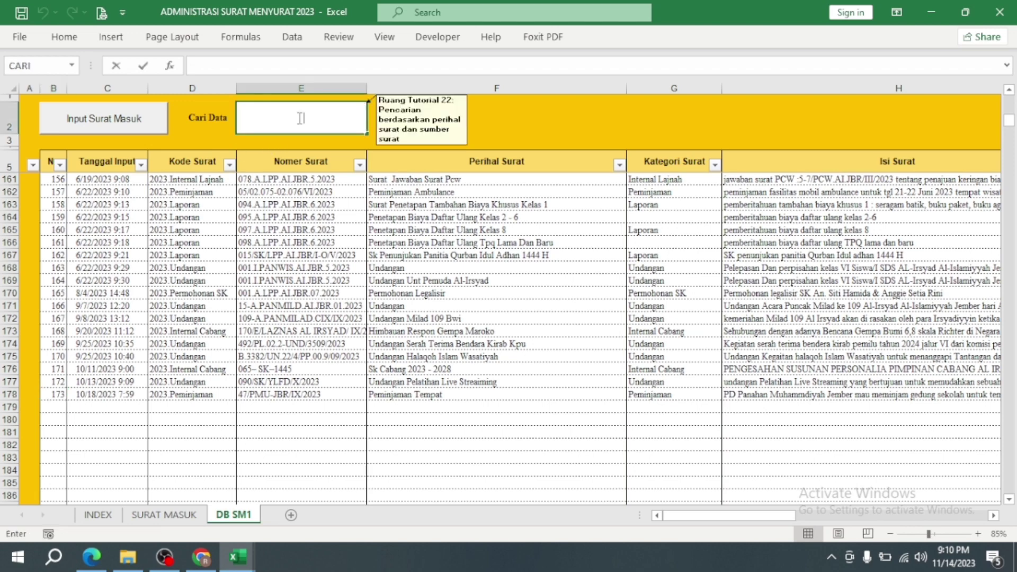
key("Return")
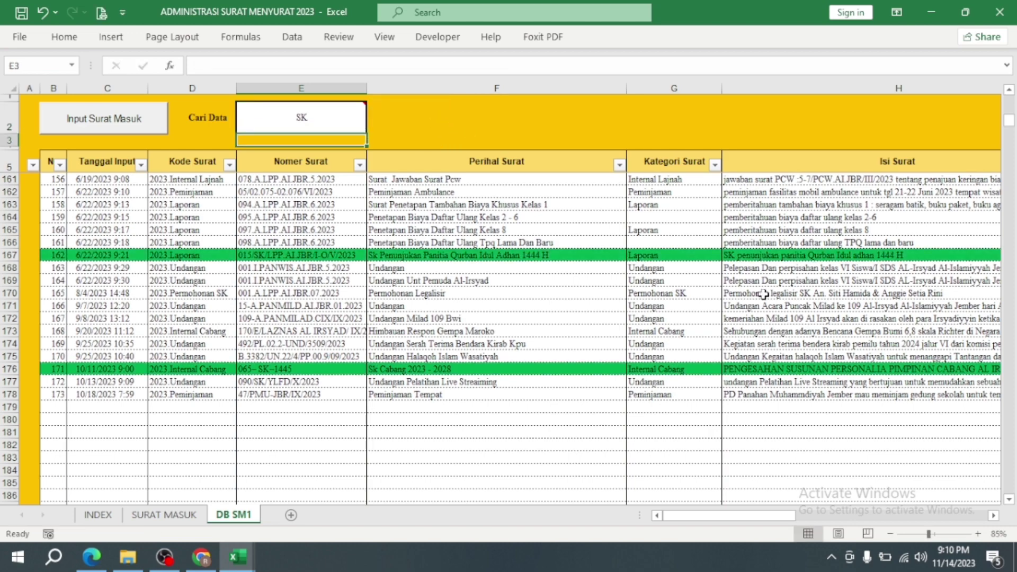
scroll(600, 298, "up", 3)
scroll(600, 298, "up", 3)
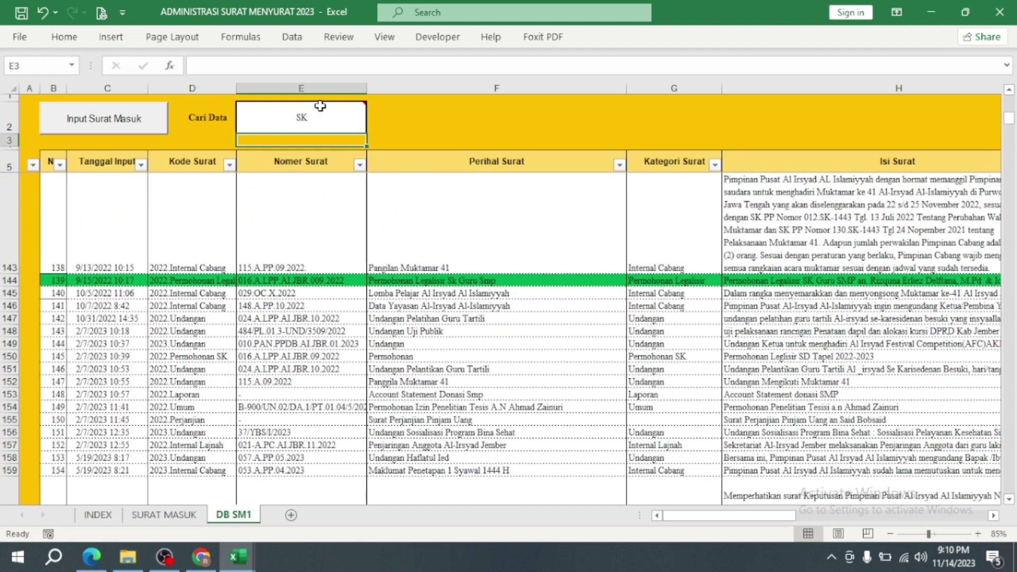
Step: Clear the Cari Data search term and return to the Surat Masuk input form
left_click(318, 106)
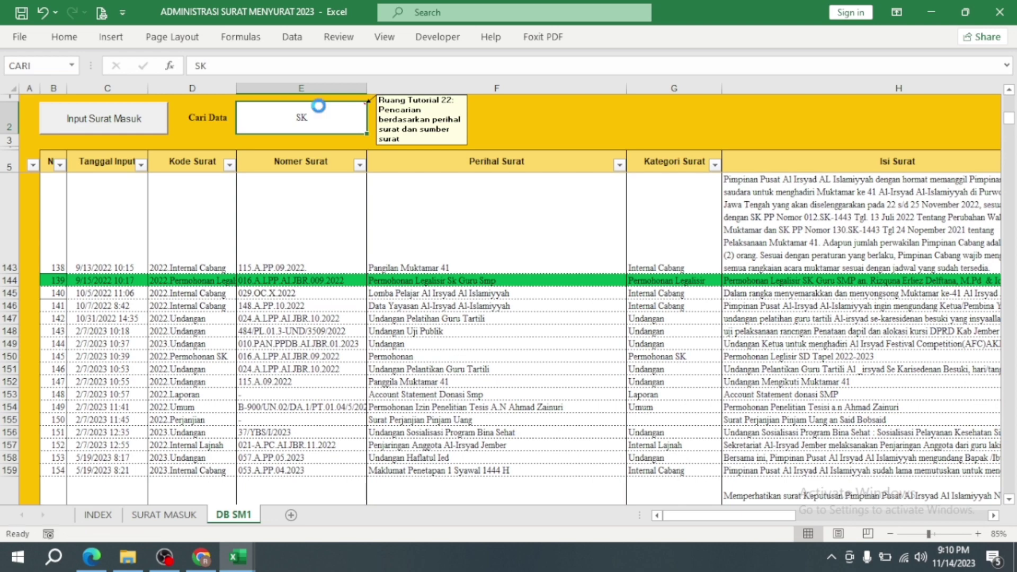
key("Delete")
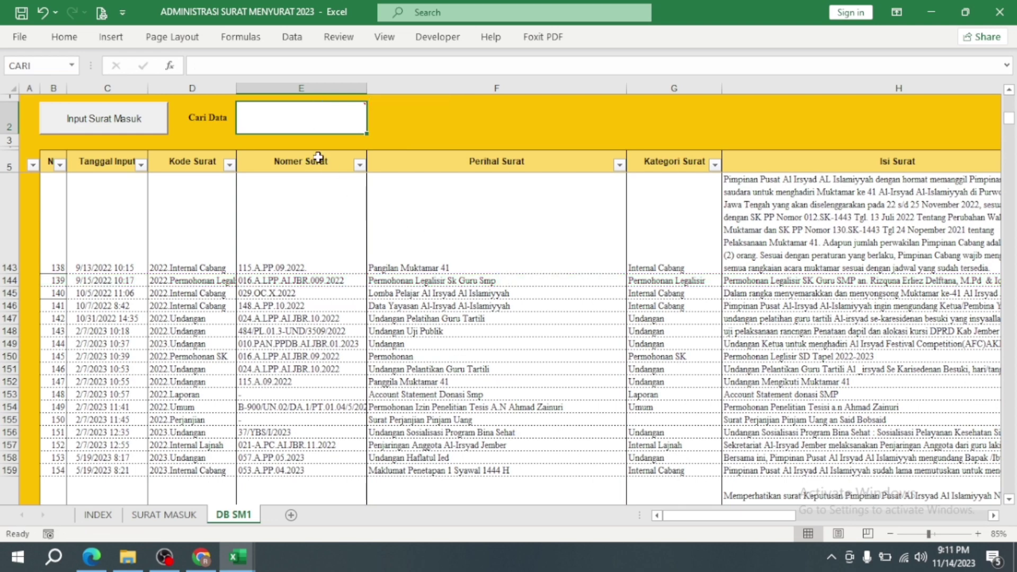
left_click(152, 117)
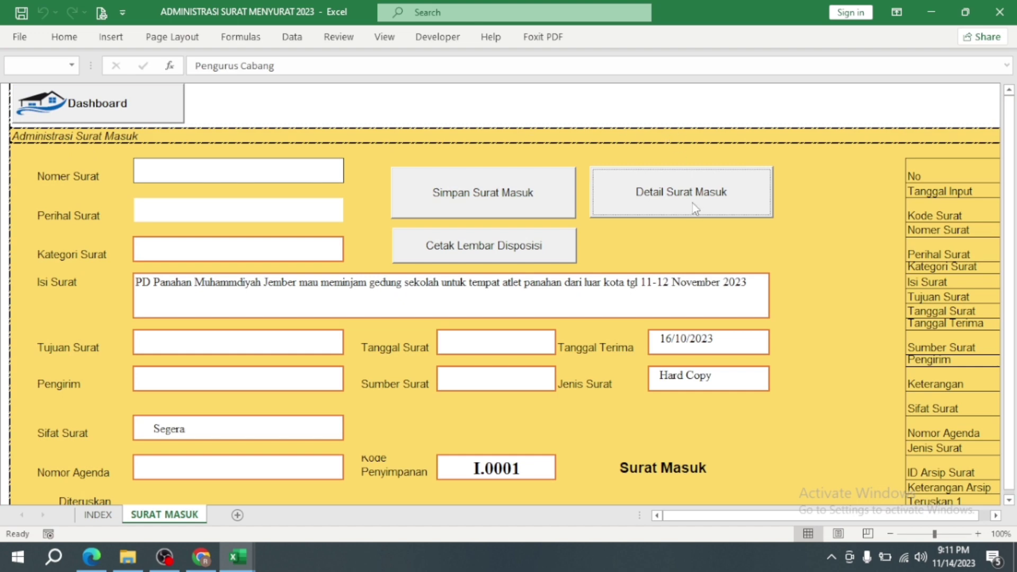
Step: Return from the Surat Masuk form to the dashboard and examine the Surat Masuk and Surat Keluar charts
scroll(529, 387, "down", 2)
scroll(518, 384, "down", 2)
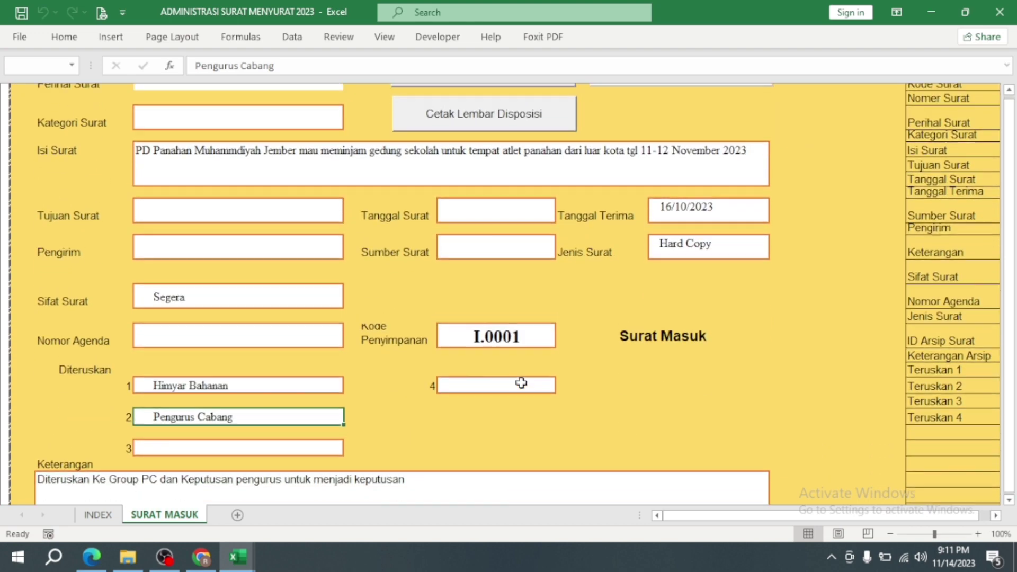
scroll(524, 379, "up", 10)
left_click(129, 106)
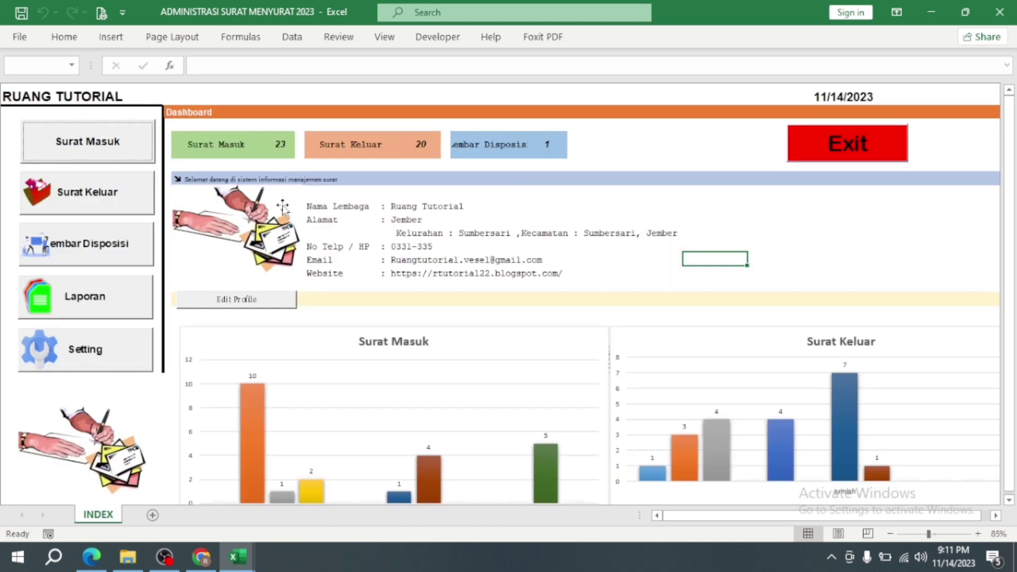
scroll(583, 414, "down", 2)
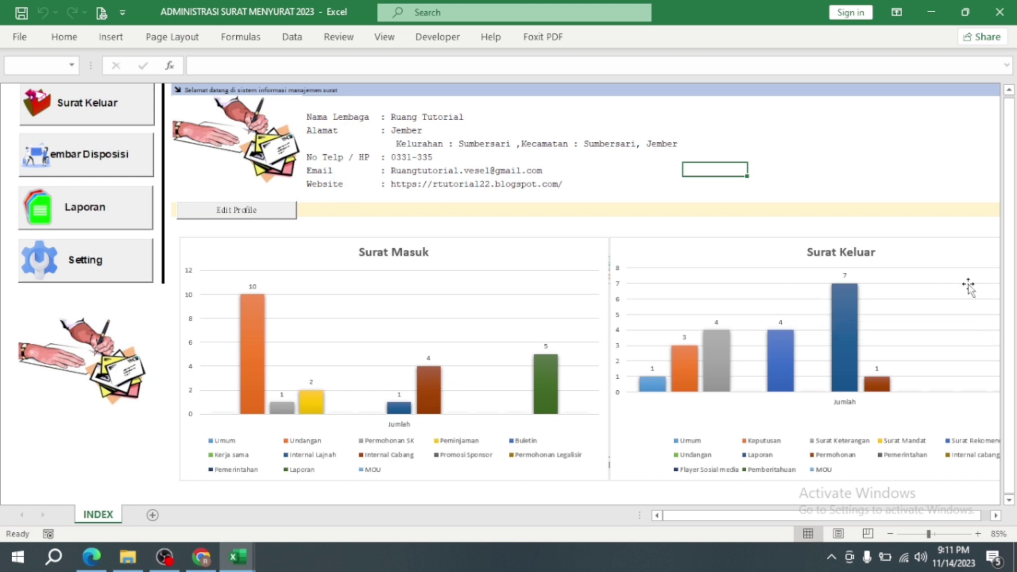
left_click_drag(735, 512, 797, 517)
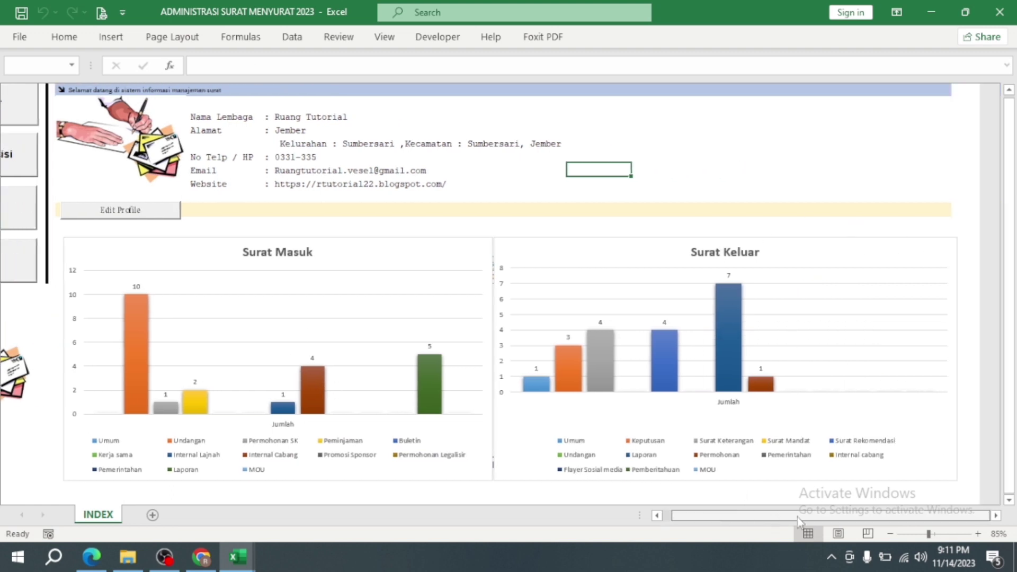
left_click_drag(703, 516, 598, 505)
scroll(513, 386, "up", 3)
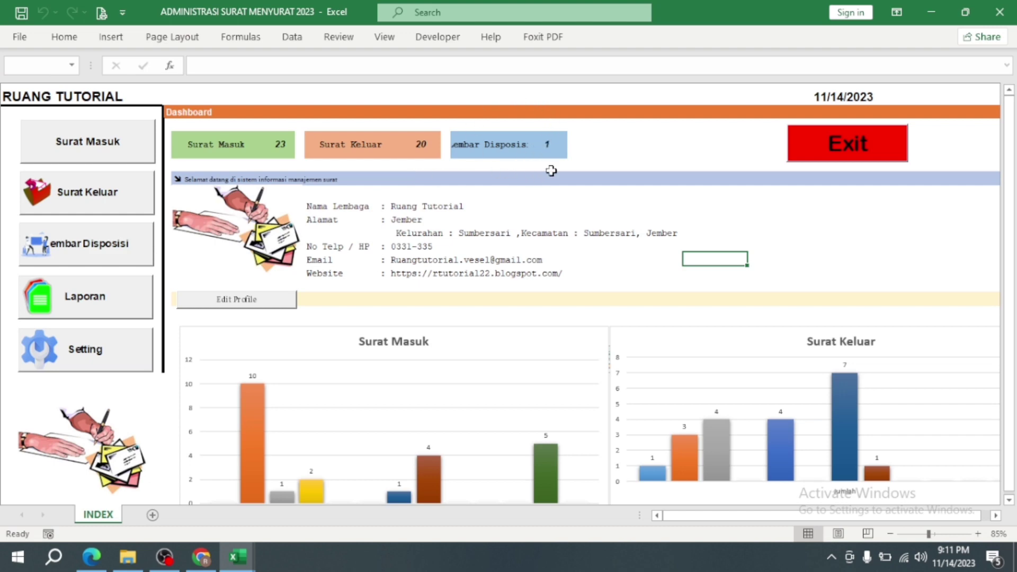
Step: Open the Lembar Disposisi sheet through the Surat Masuk form, advance to record 84 and save it to the disposition database
left_click(100, 144)
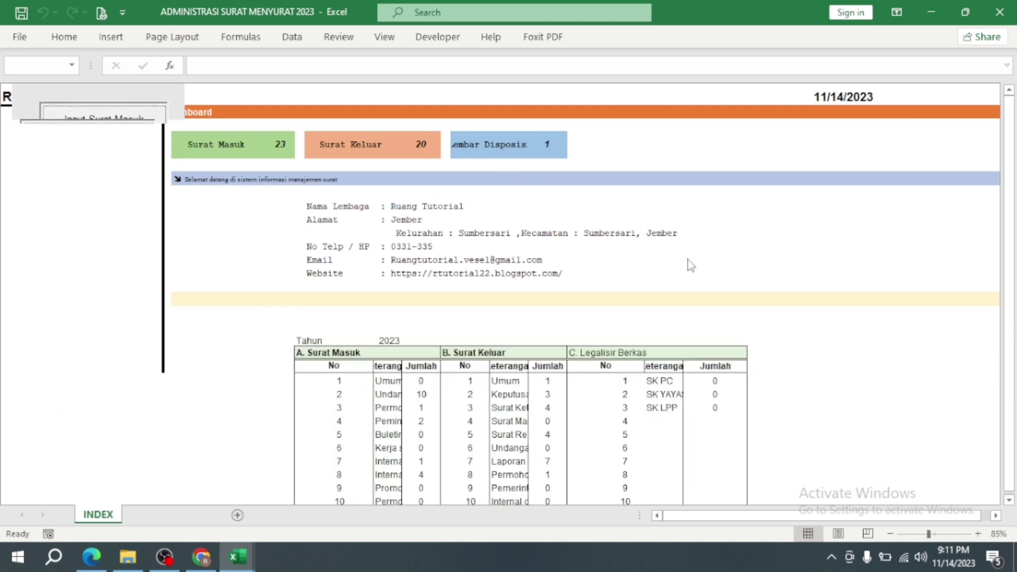
left_click(518, 247)
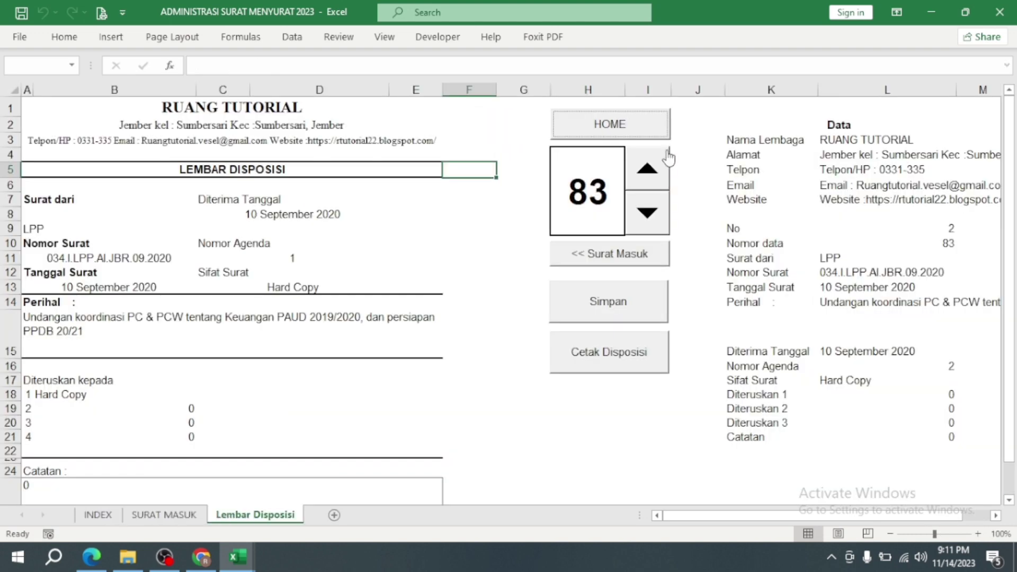
left_click(645, 169)
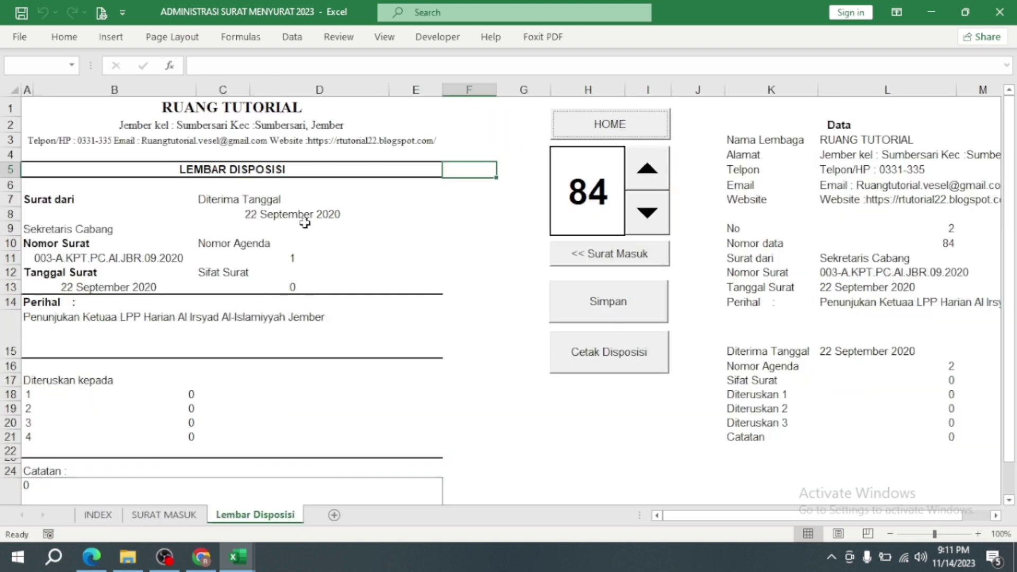
left_click(628, 314)
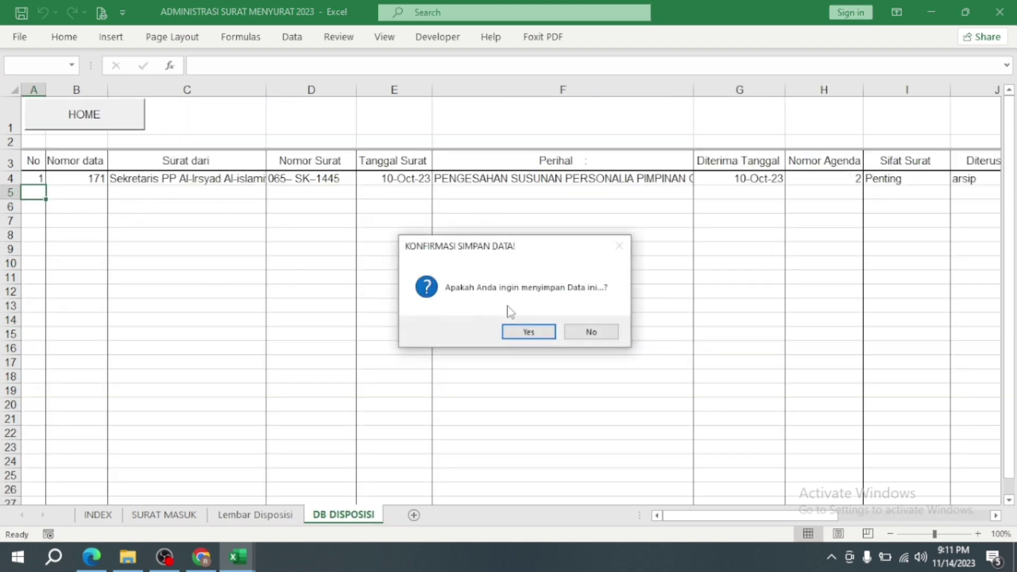
left_click(543, 331)
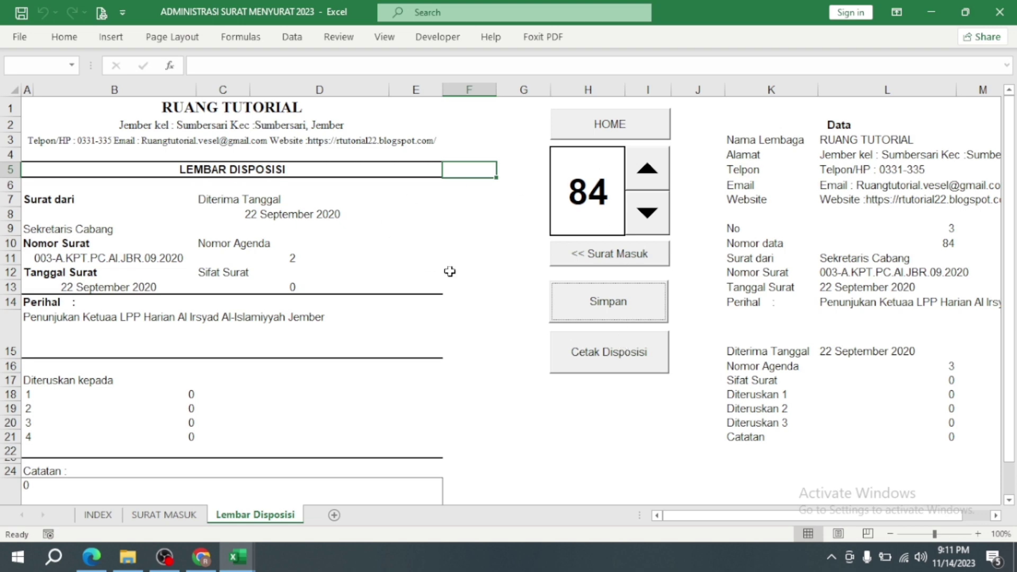
Step: Print the disposition sheet for record 84, agree to save its data and dismiss the print notification
left_click(628, 350)
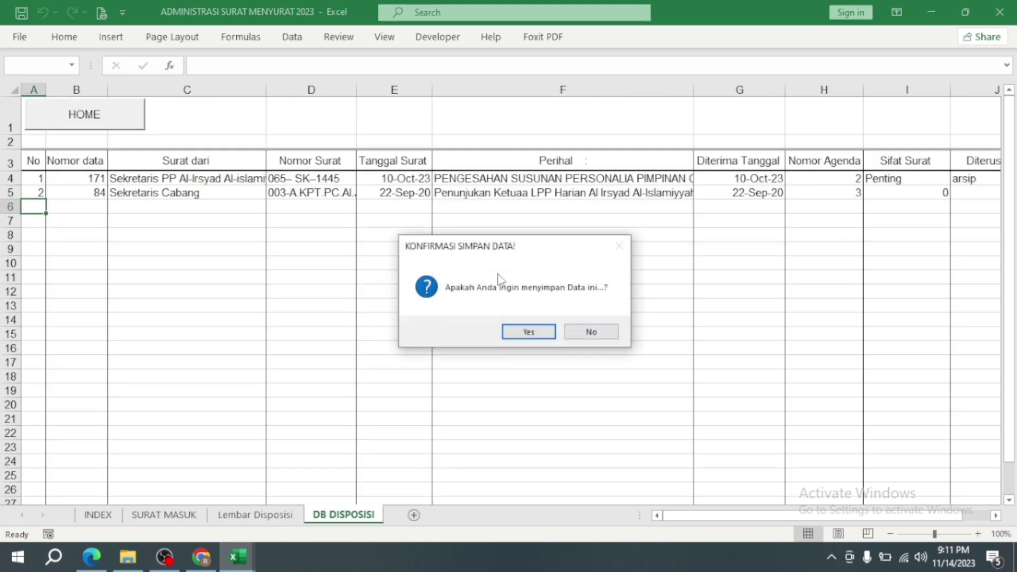
left_click(529, 332)
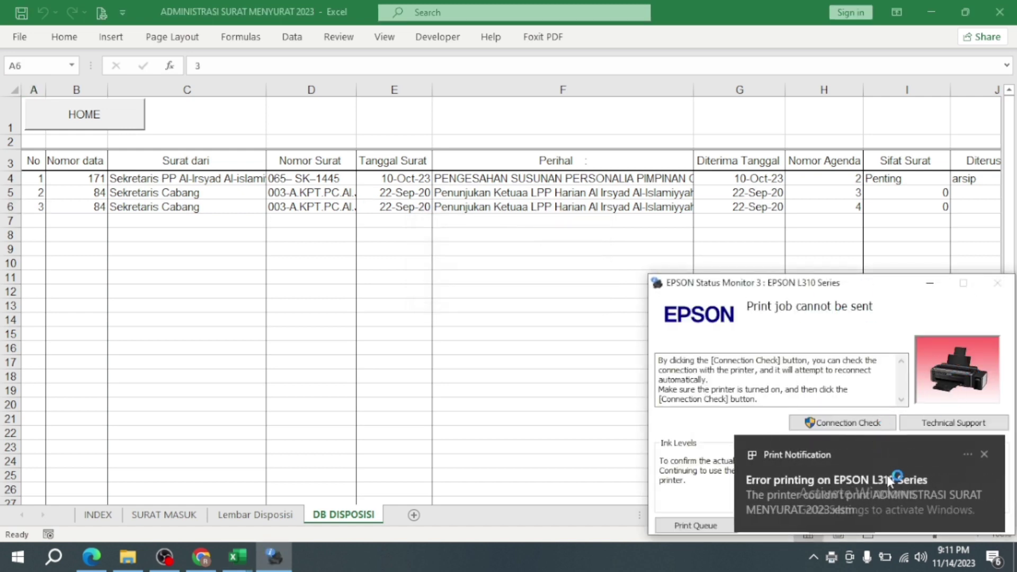
left_click(984, 453)
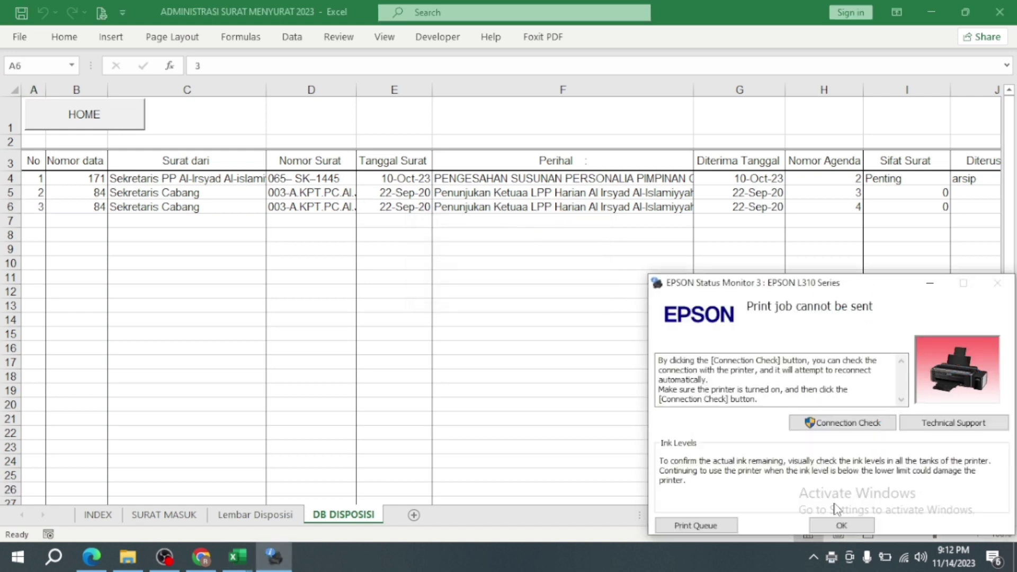
Step: Cancel the workbook's print job in the EPSON L310 Series queue and close the queue and status monitor windows
left_click(715, 526)
left_click(165, 142)
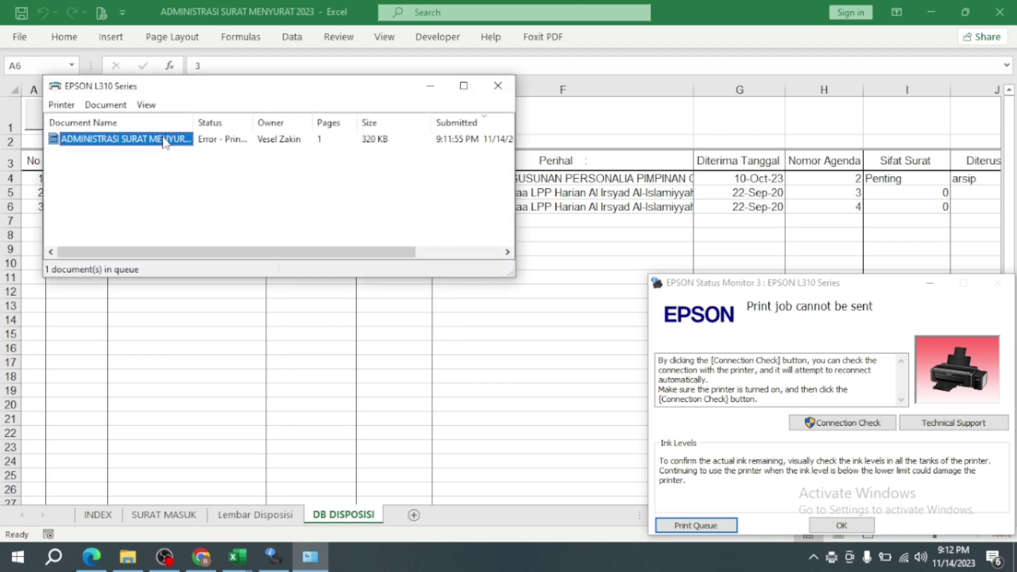
right_click(136, 148)
left_click(187, 190)
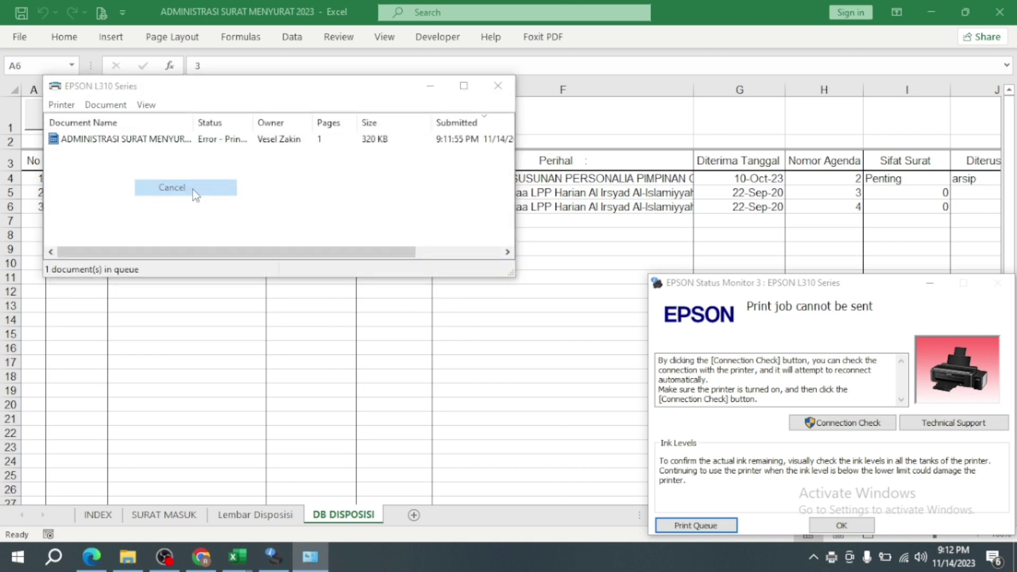
left_click(551, 291)
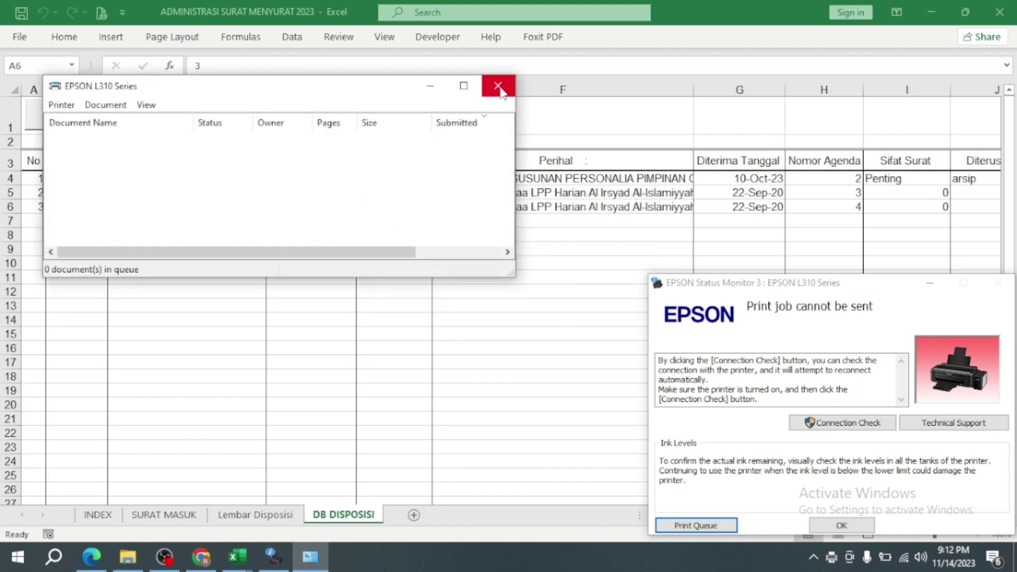
left_click(498, 86)
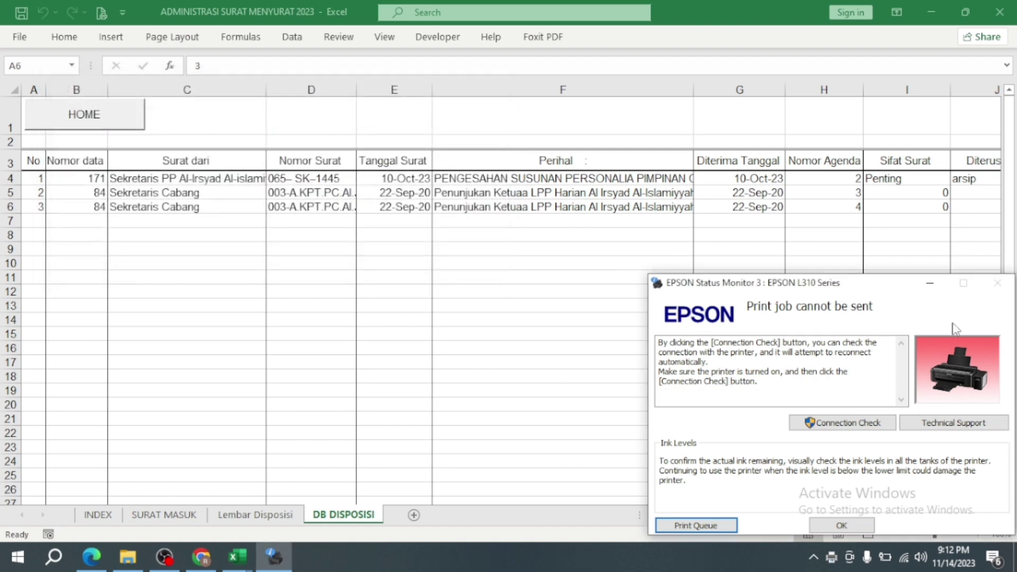
left_click(850, 518)
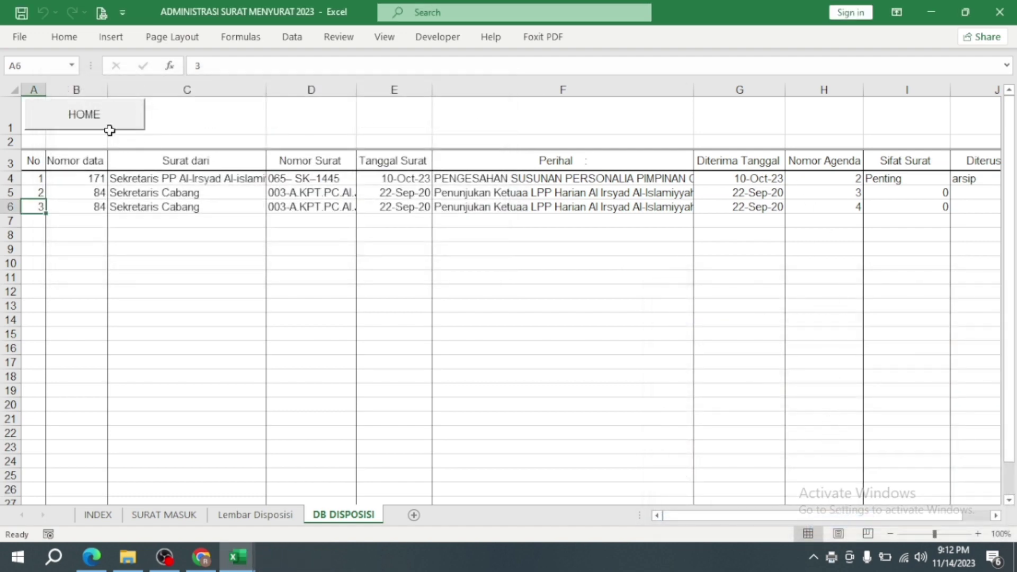
Step: Return to the dashboard and go through the Lembar Disposisi sheet back to the Surat Masuk form
left_click(109, 130)
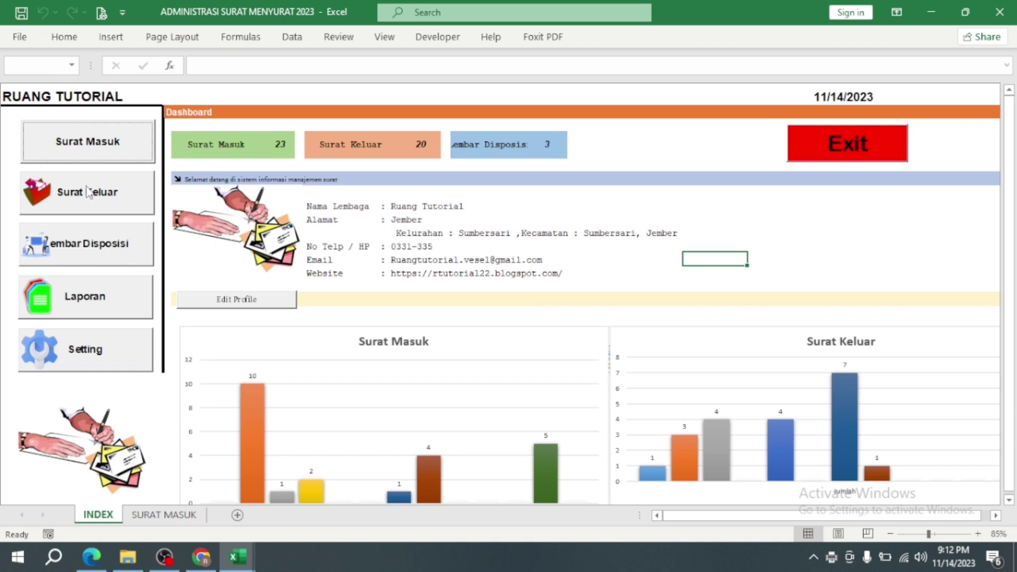
left_click(108, 260)
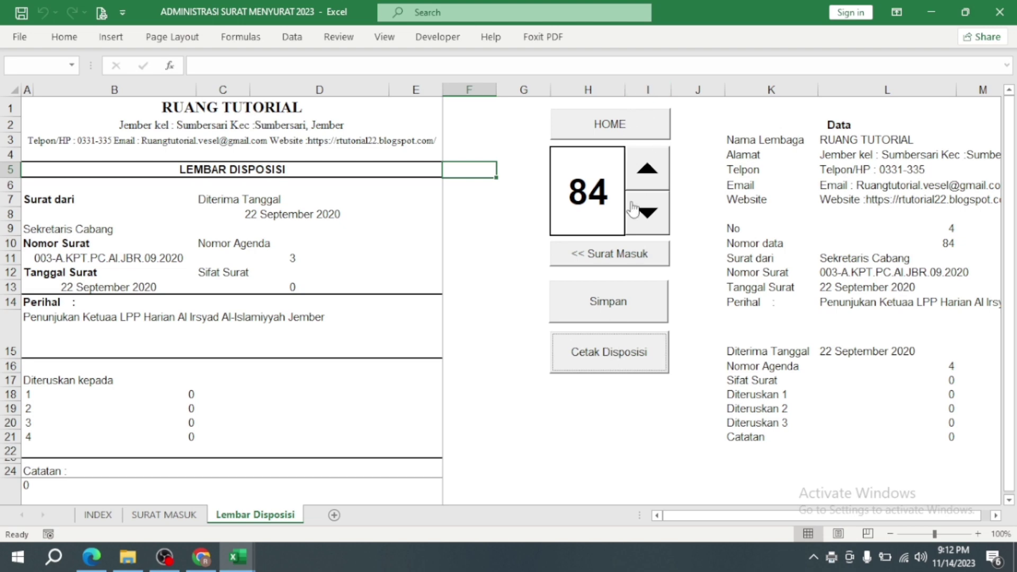
left_click(623, 256)
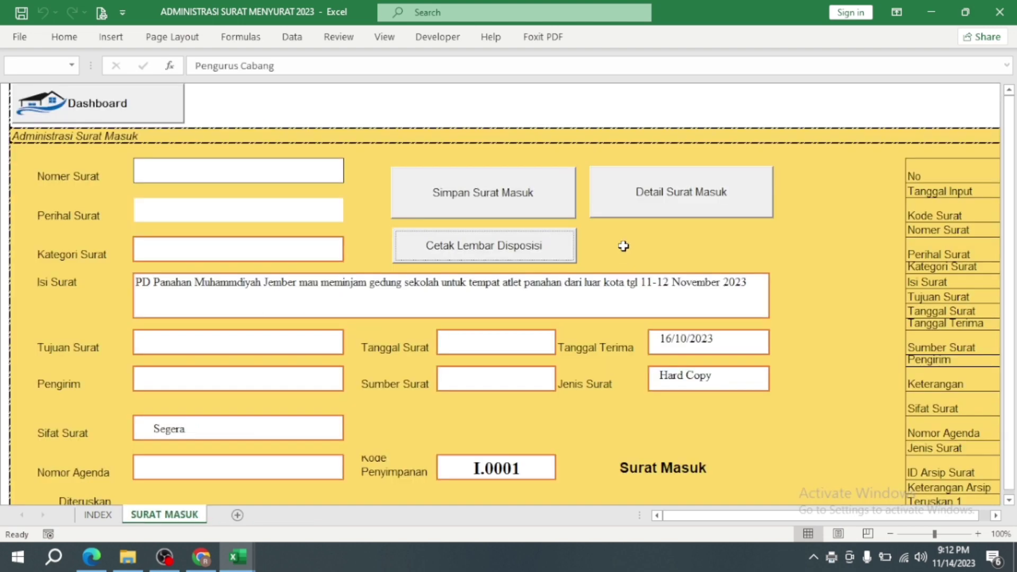
scroll(268, 157, "down", 1)
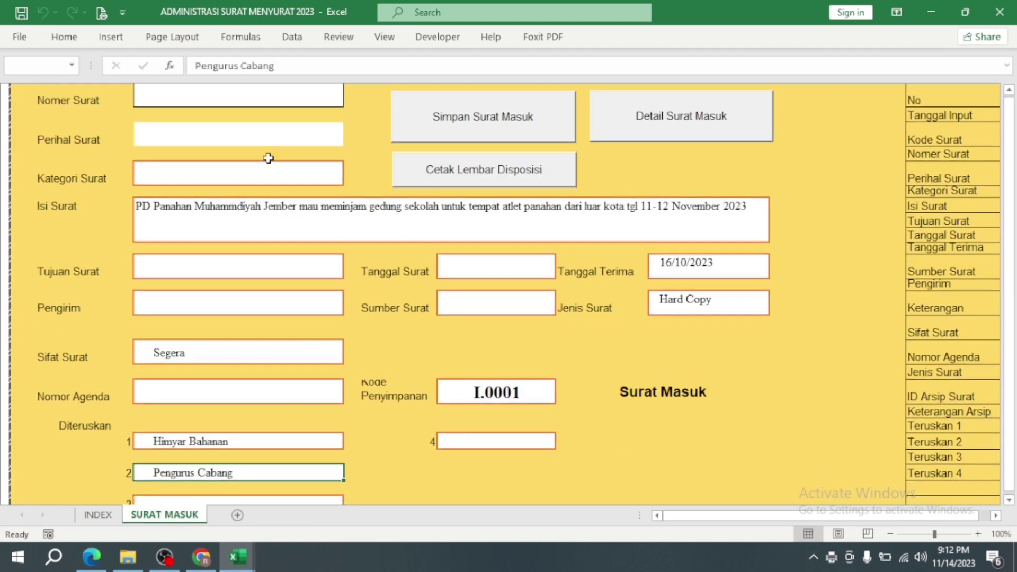
Step: Return to the dashboard and open the Surat Keluar form to review its fields from Nomer Surat to Lokasi Arsip
scroll(183, 165, "up", 1)
left_click(94, 98)
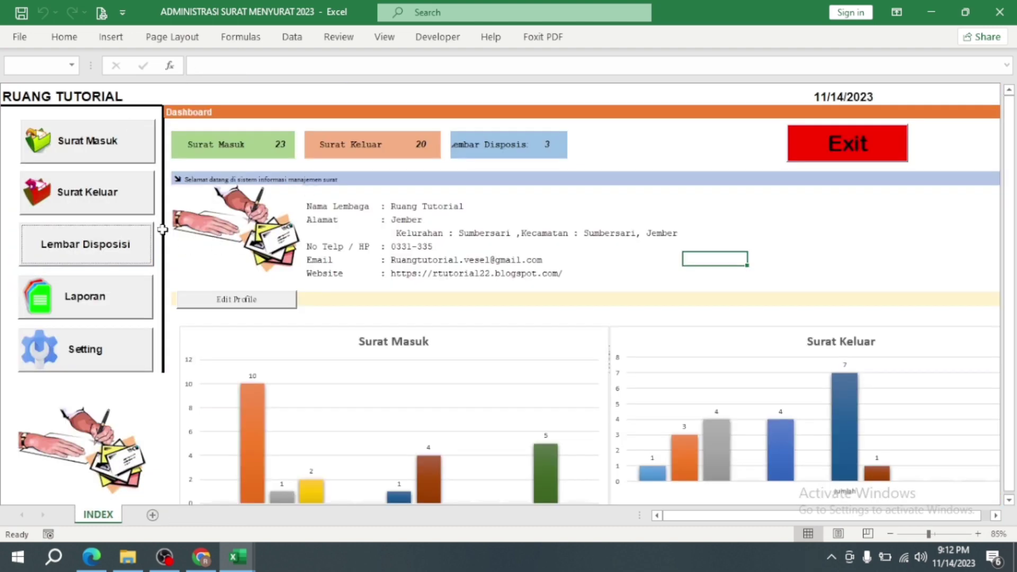
left_click(111, 201)
scroll(461, 261, "down", 2)
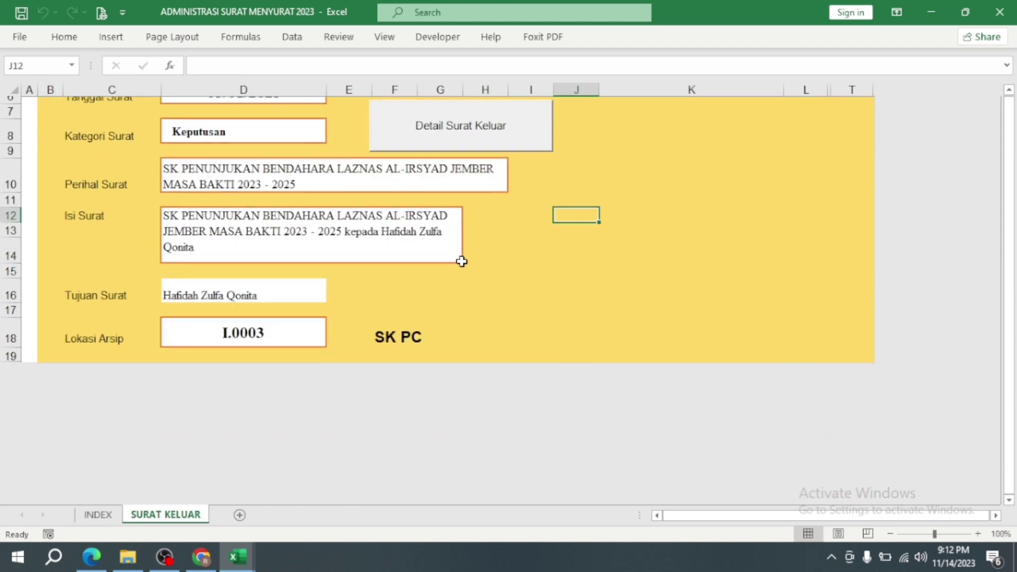
scroll(462, 261, "up", 2)
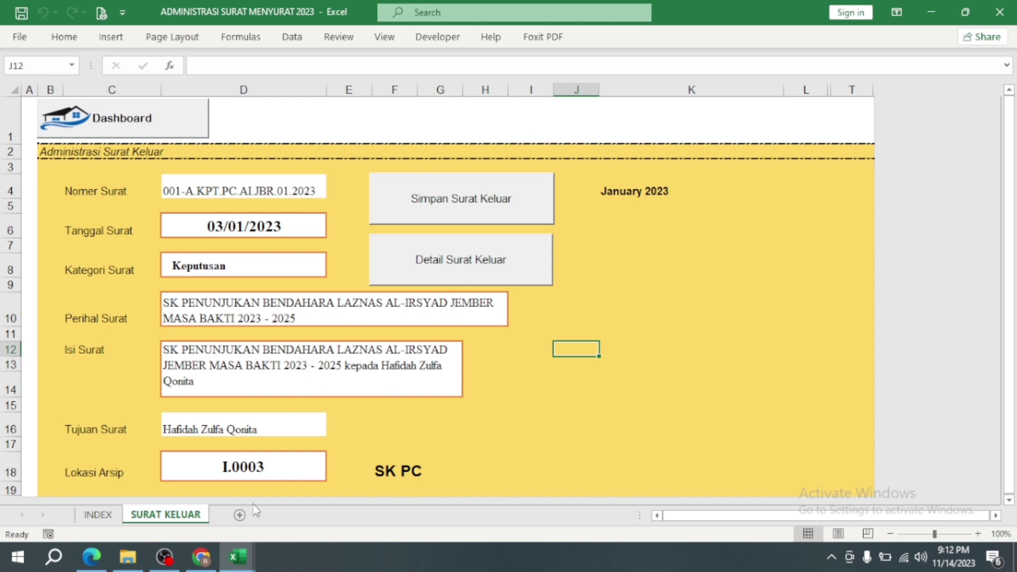
Step: Switch to the older ADMINISTRASI SURAT MENYURAT workbook, view its Surat Keluar form from the index, and return to the 2023 workbook
mouse_move(237, 555)
left_click(208, 513)
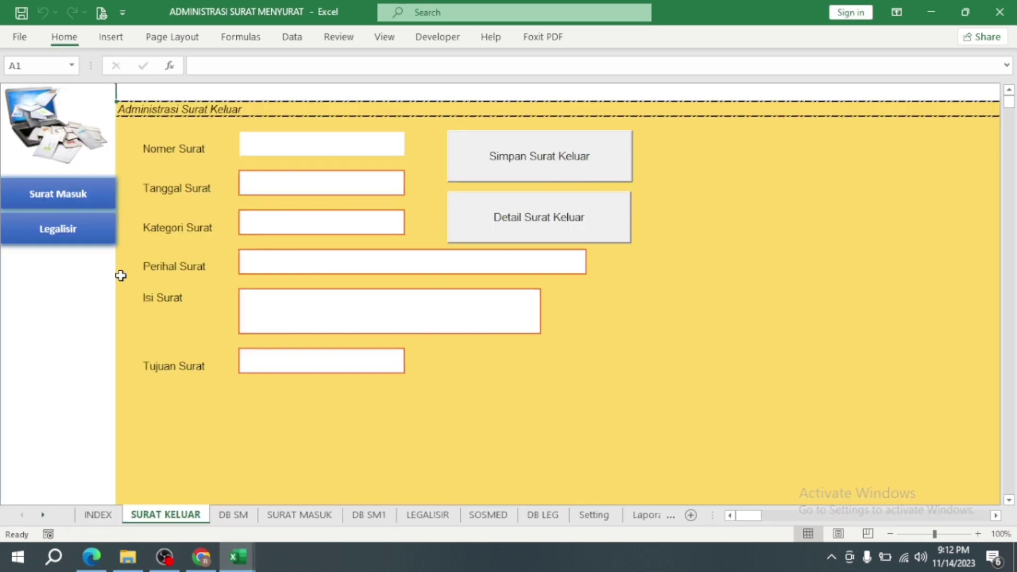
left_click(59, 127)
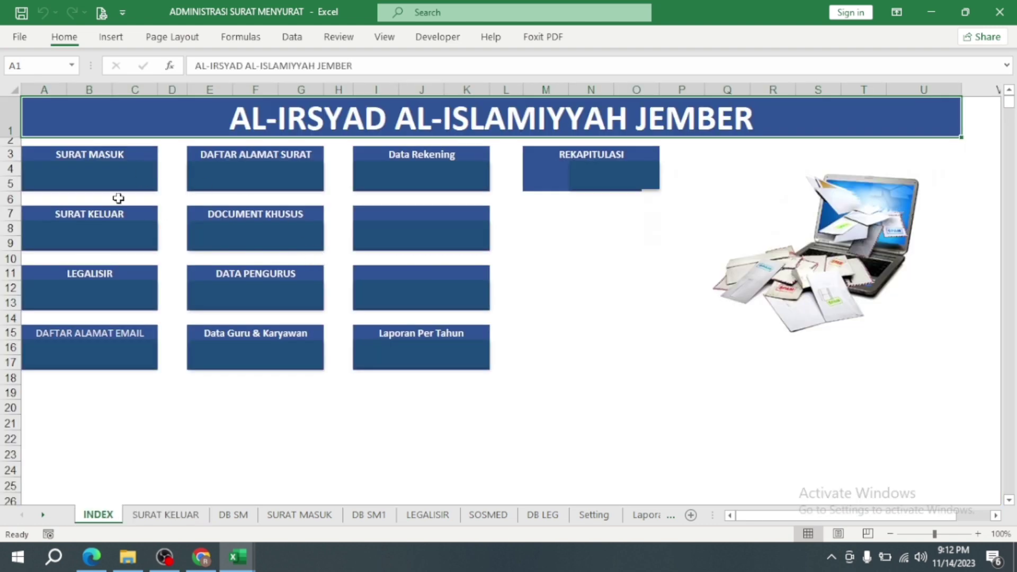
left_click(102, 240)
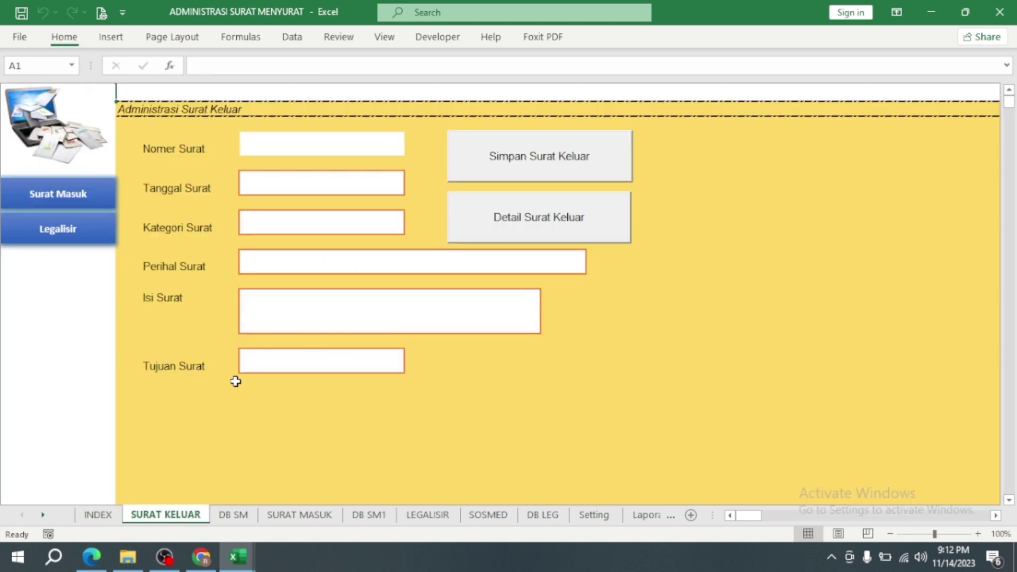
left_click(202, 398)
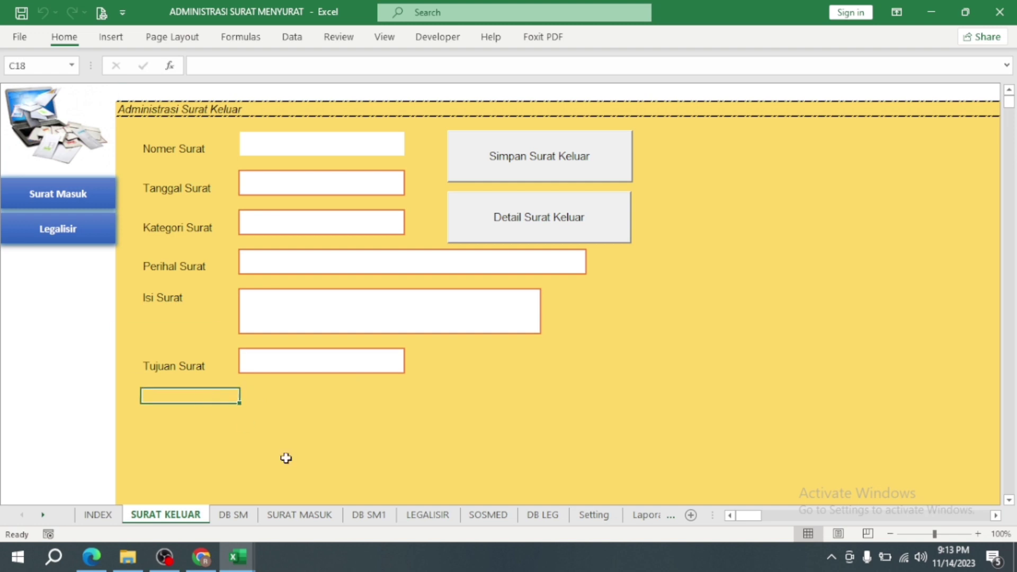
mouse_move(259, 558)
left_click(309, 514)
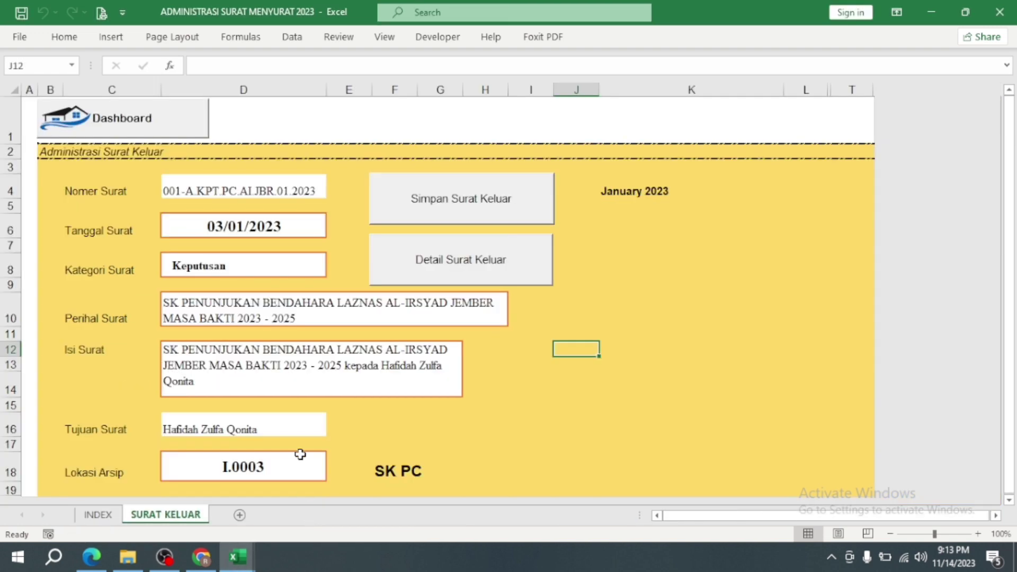
Step: Open the Surat Keluar detail database, review its columns through Lokasi Berkas, and go back to the Surat Keluar input form
scroll(303, 436, "down", 1)
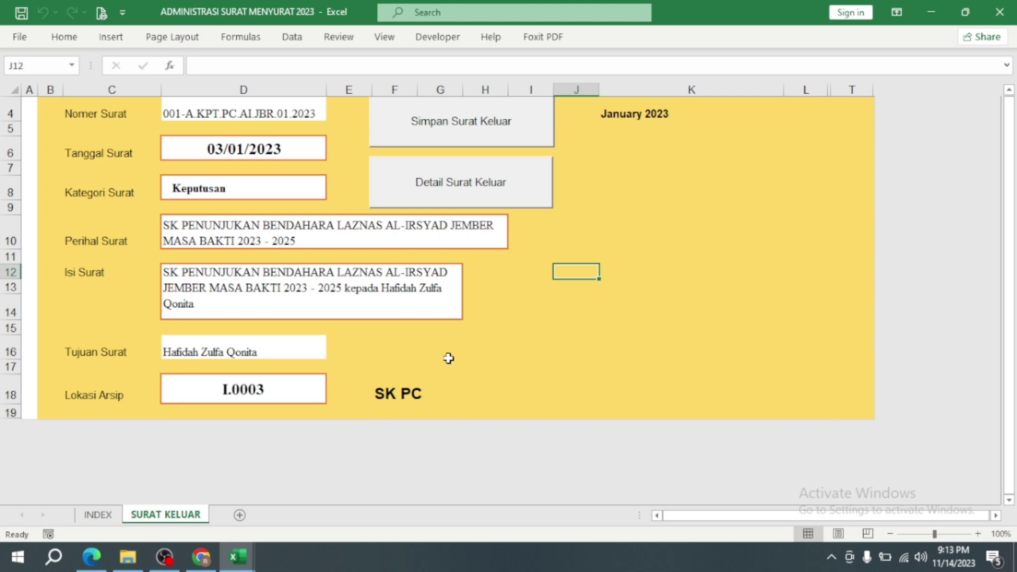
scroll(499, 320, "up", 1)
left_click(479, 269)
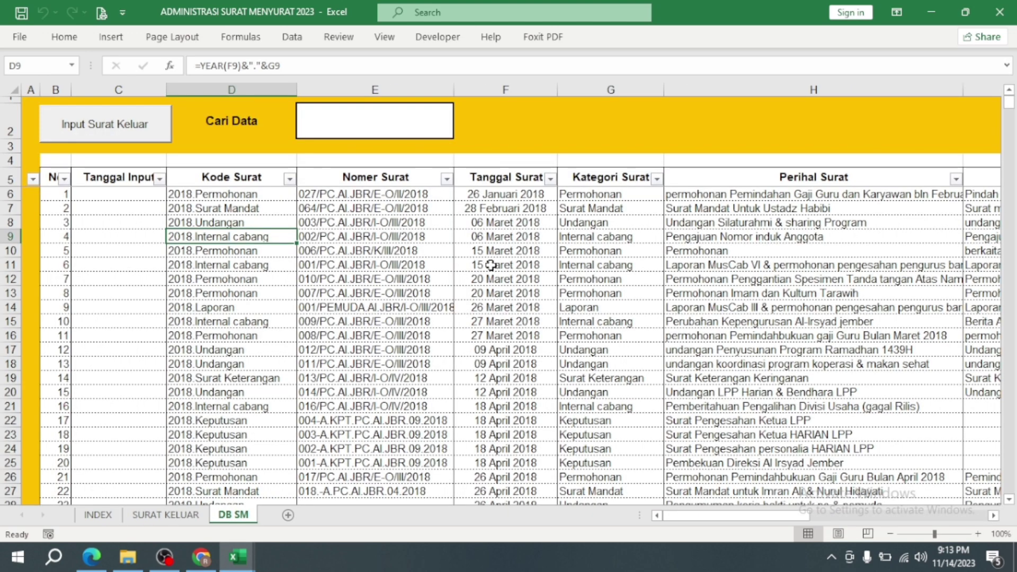
left_click_drag(762, 515, 948, 501)
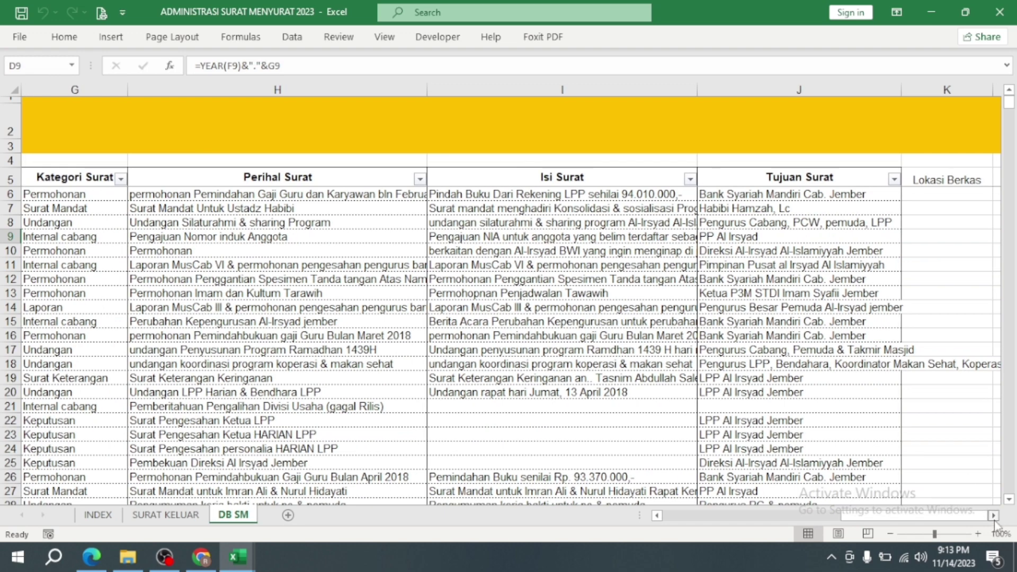
left_click(993, 516)
left_click(993, 516)
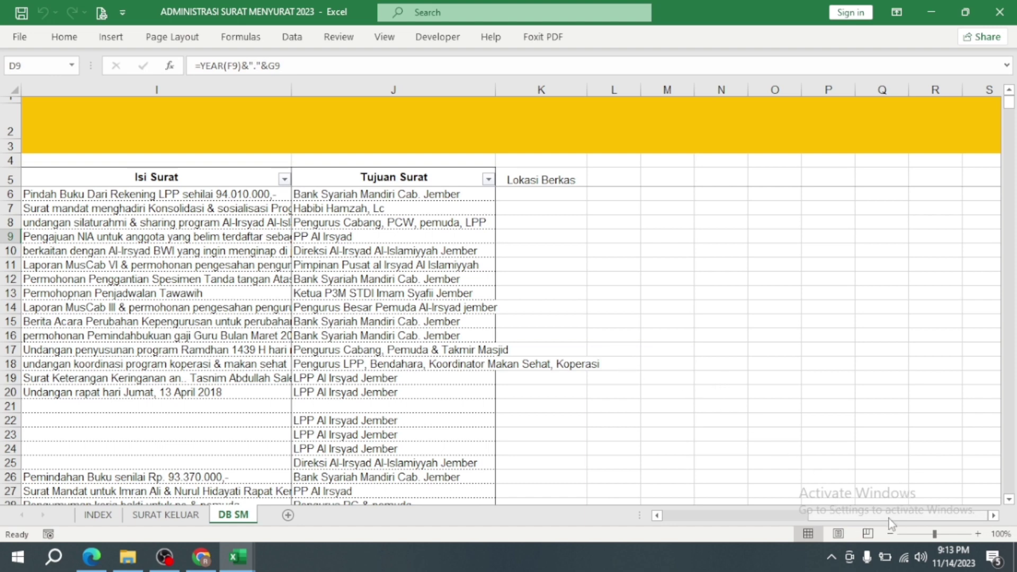
left_click_drag(888, 516, 588, 501)
left_click(147, 138)
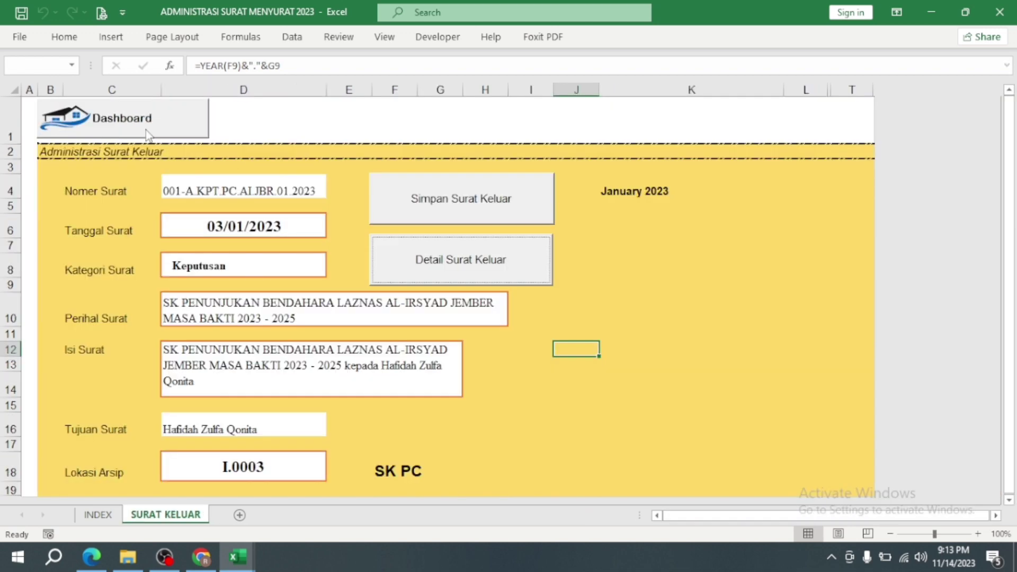
Step: Open the Laporan sheet by way of the dashboard and set the report's Tahun to 2022
left_click(114, 128)
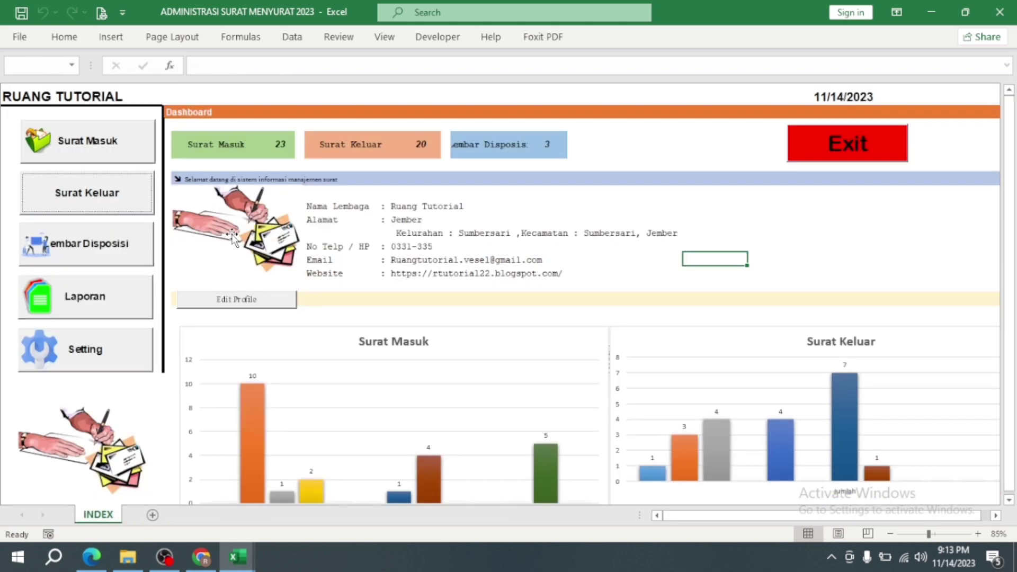
left_click(63, 297)
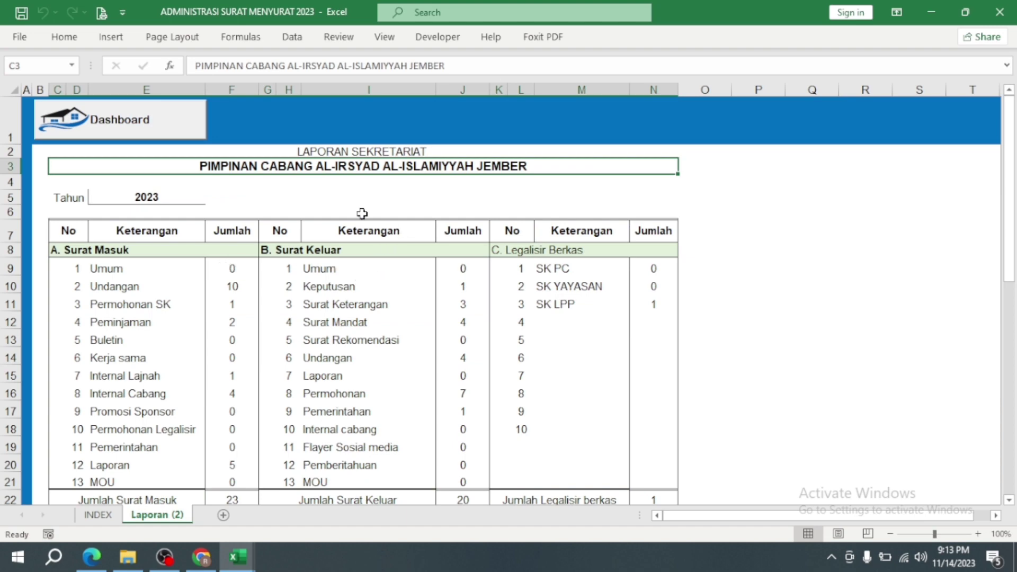
left_click(195, 194)
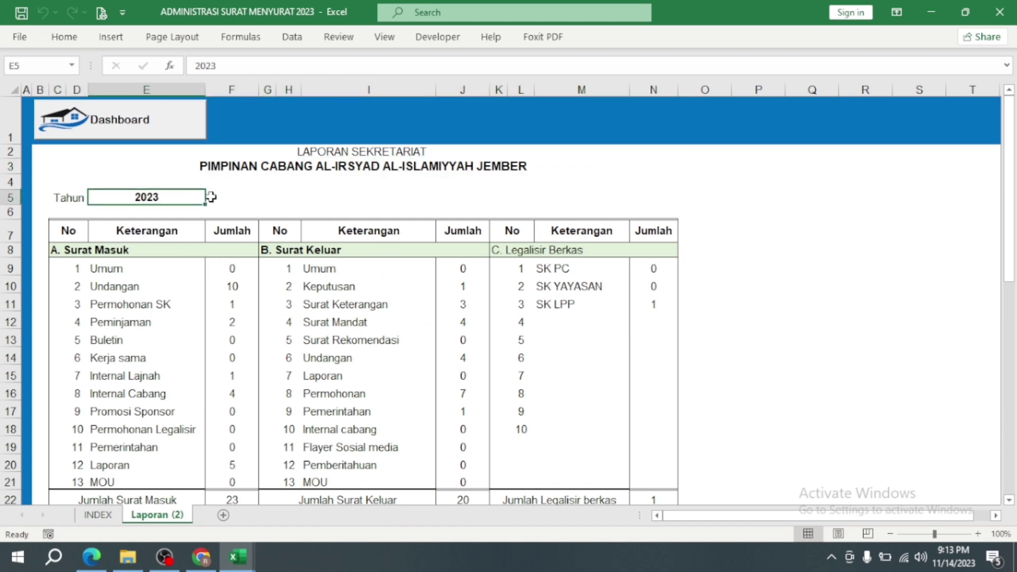
scroll(411, 372, "down", 5)
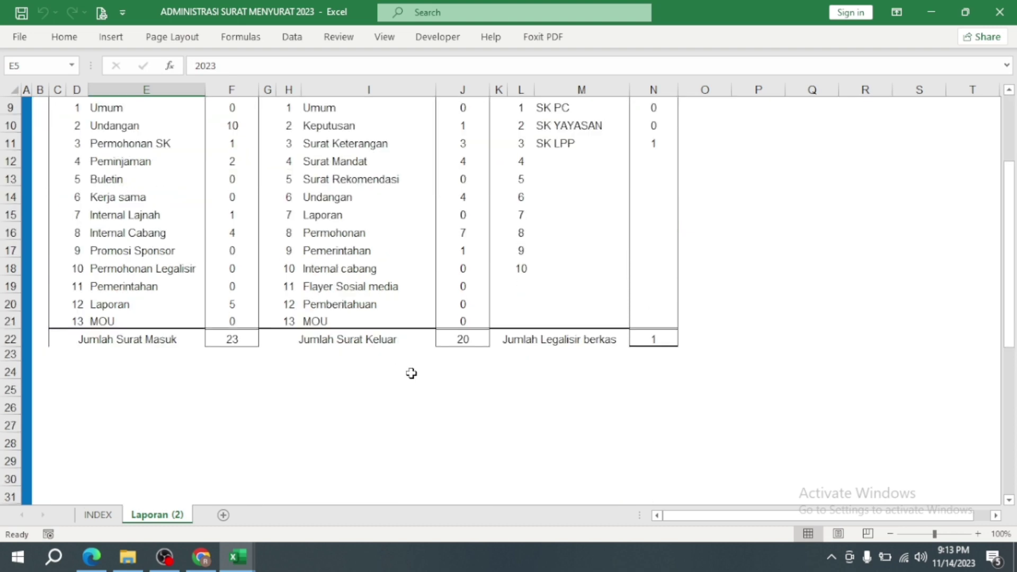
scroll(411, 373, "up", 5)
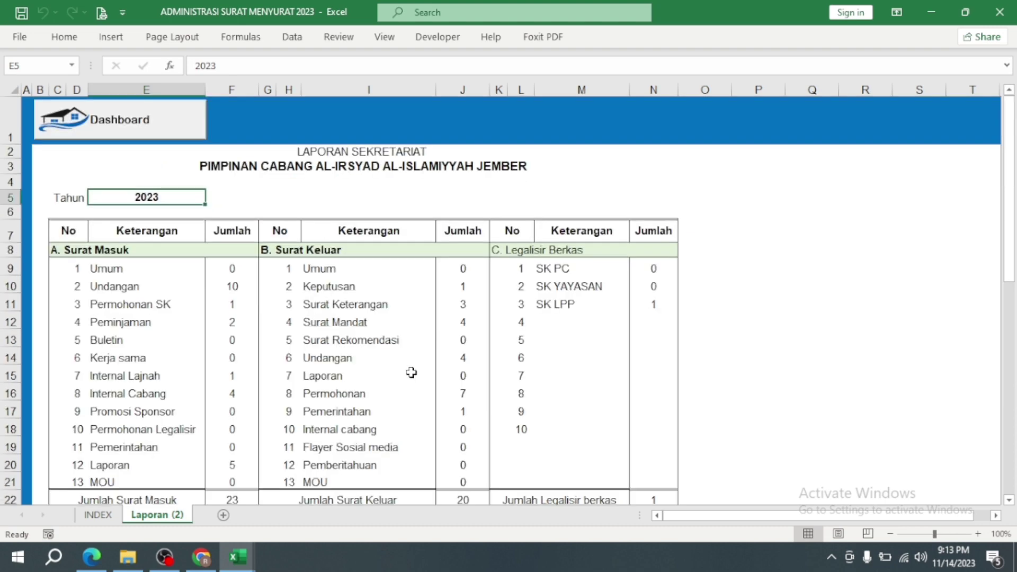
type("2022")
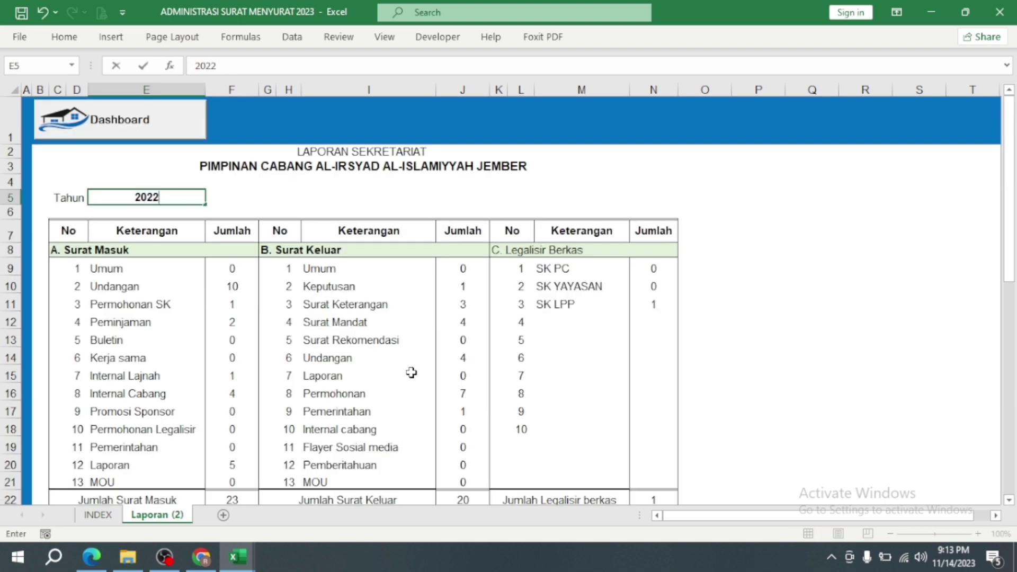
key("Return")
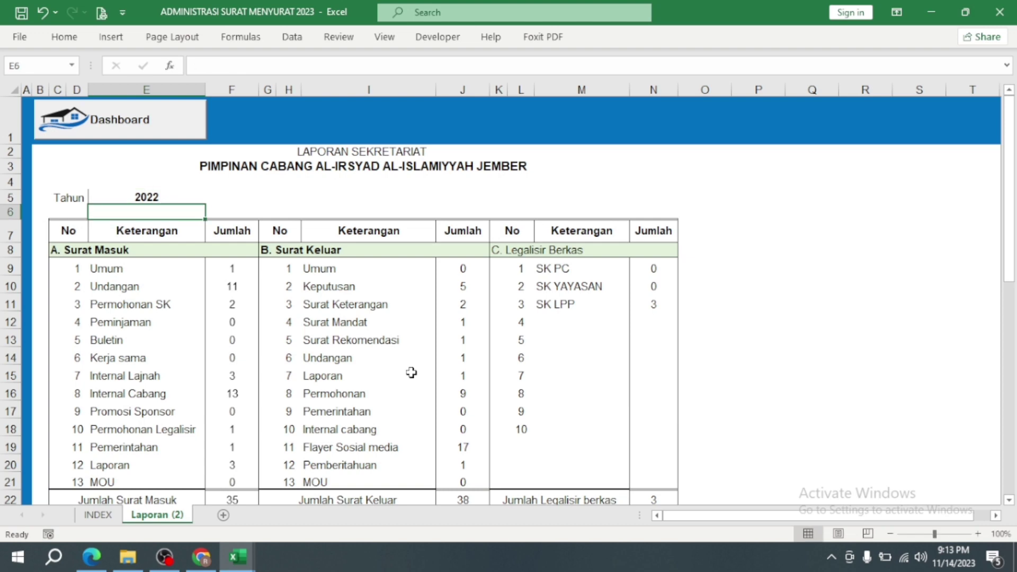
Step: Set the Laporan Sekretariat report's Tahun to 2021 and return to the dashboard
left_click(153, 195)
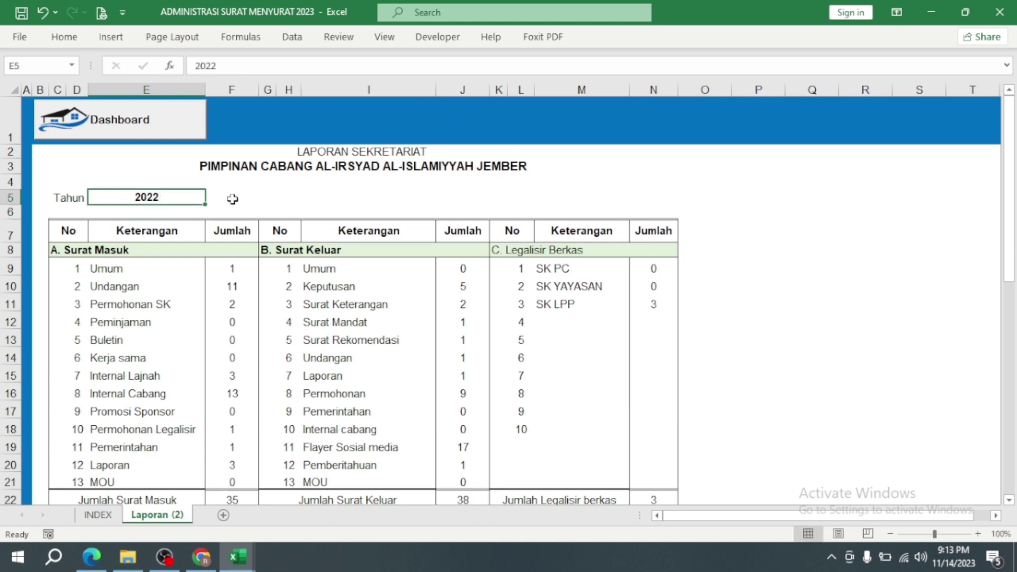
type("20")
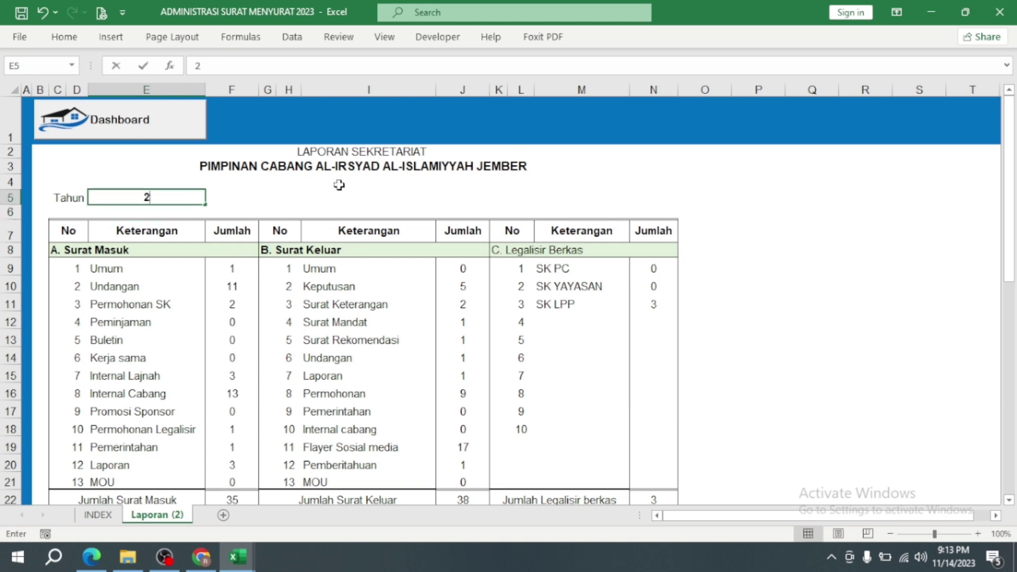
type("21")
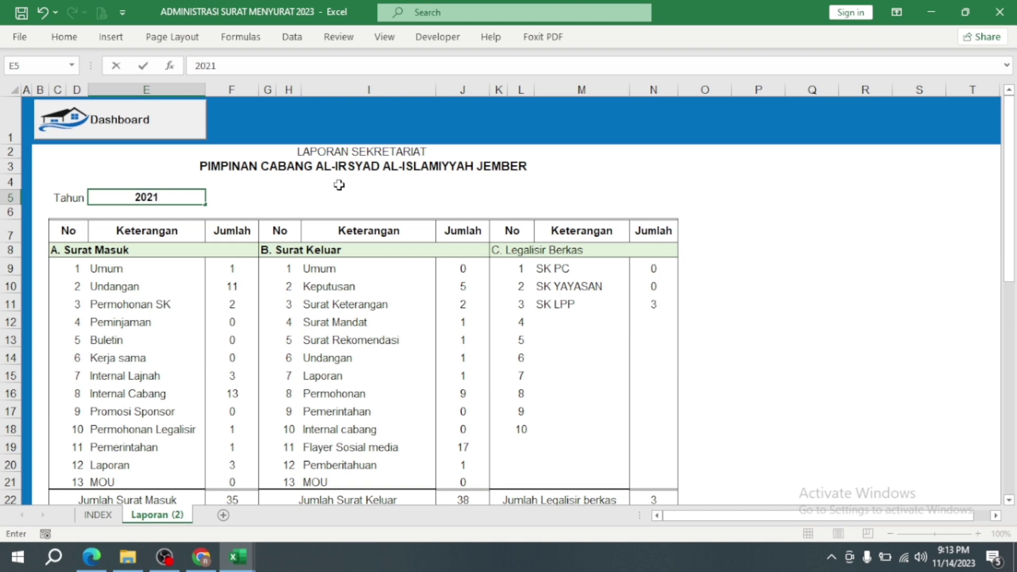
key("Return")
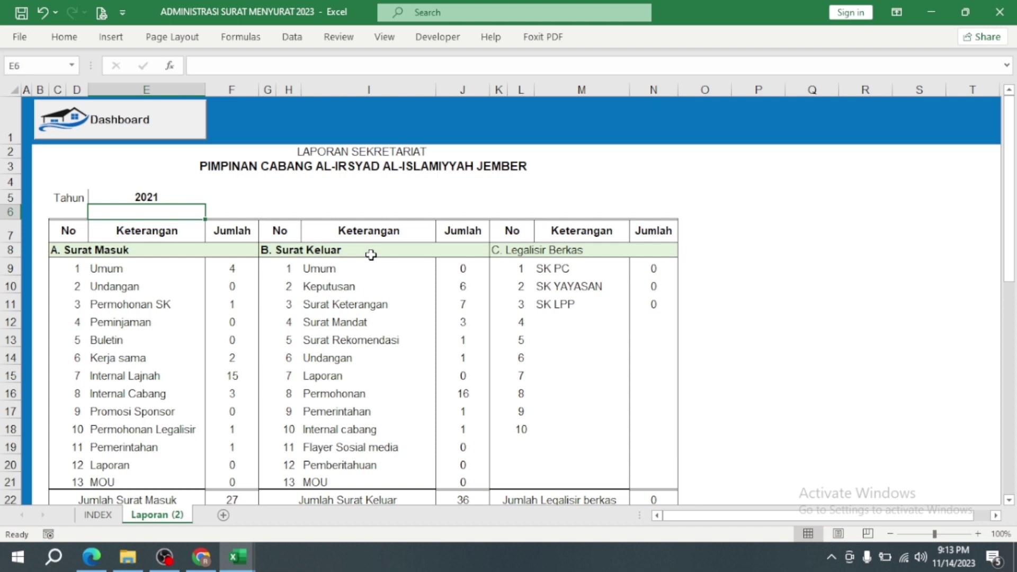
left_click(163, 136)
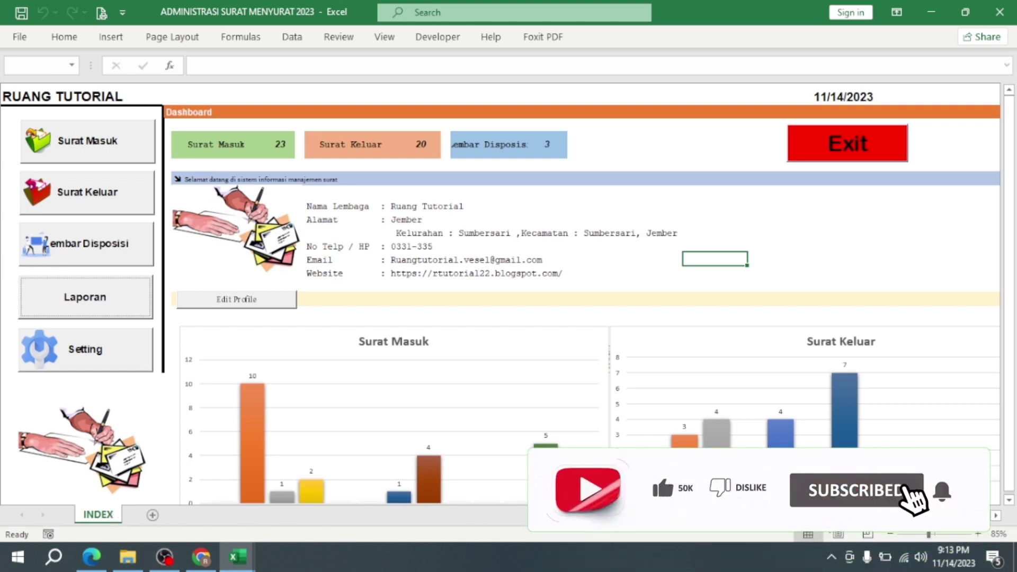
left_click(179, 518)
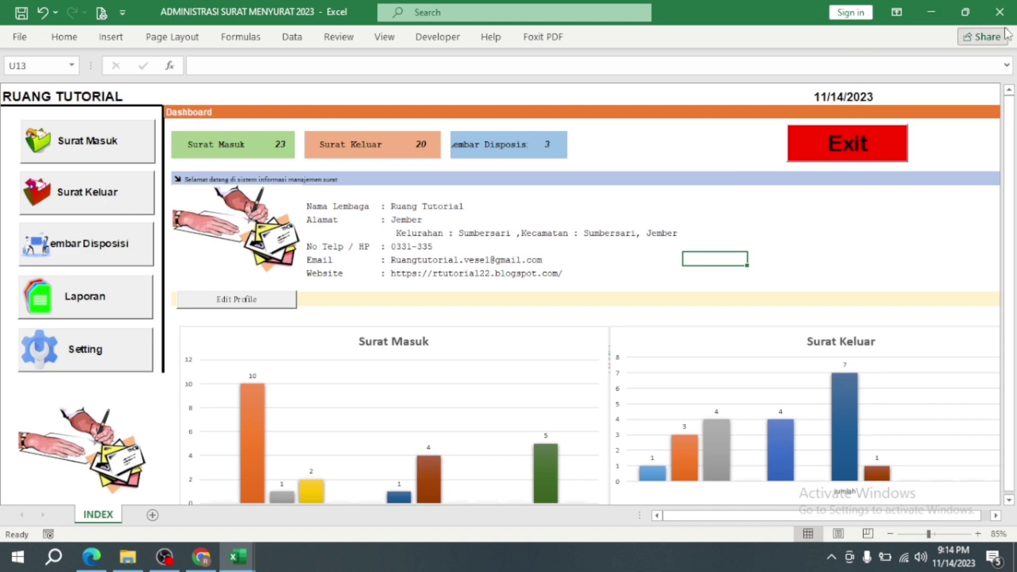
left_click(999, 12)
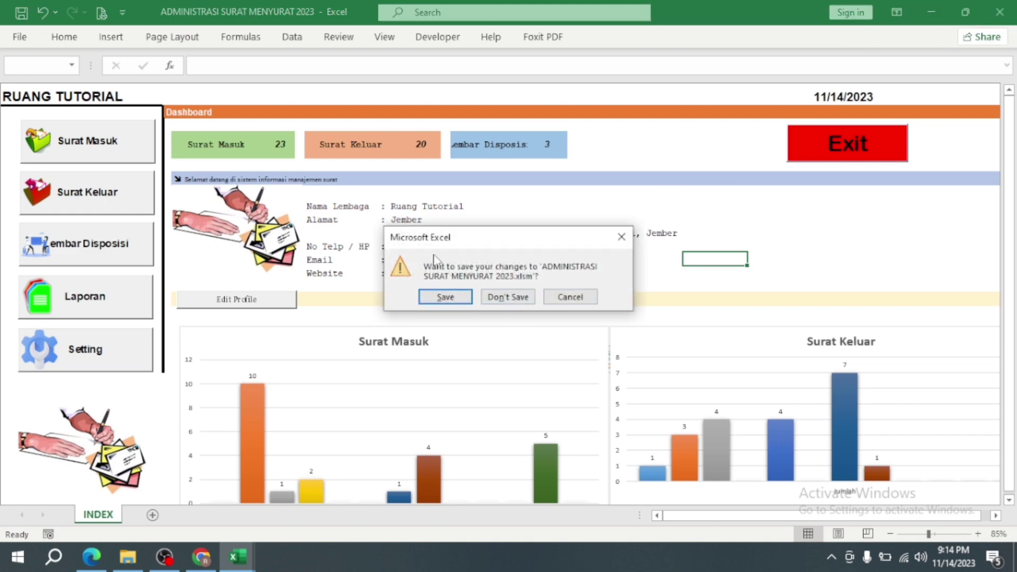
left_click(570, 297)
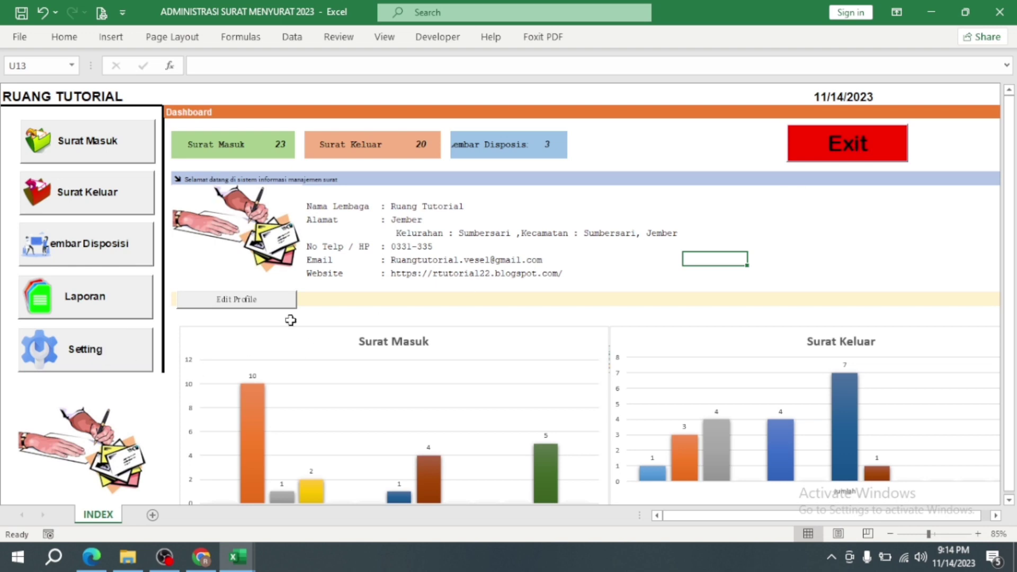
Step: Open the institution profile for editing, look over its Nama Lembaga and Alamat lembaga fields, and return to the dashboard
left_click(249, 303)
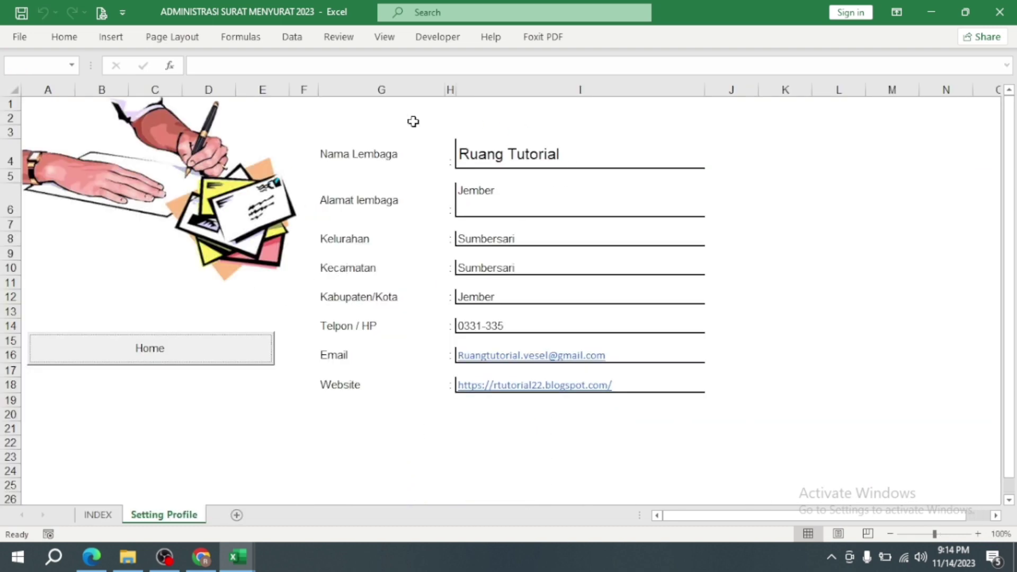
left_click(516, 148)
left_click(508, 202)
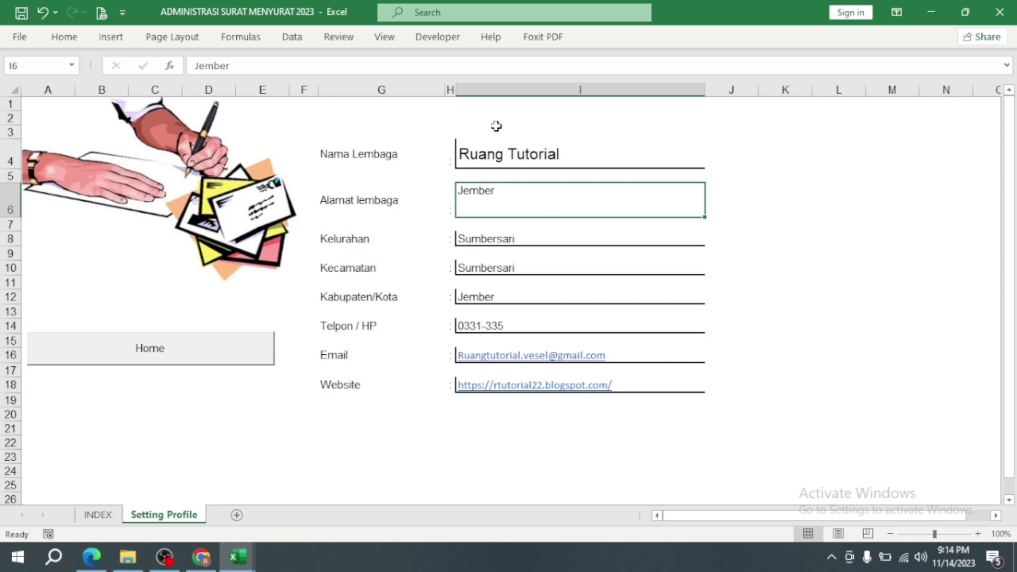
left_click(207, 356)
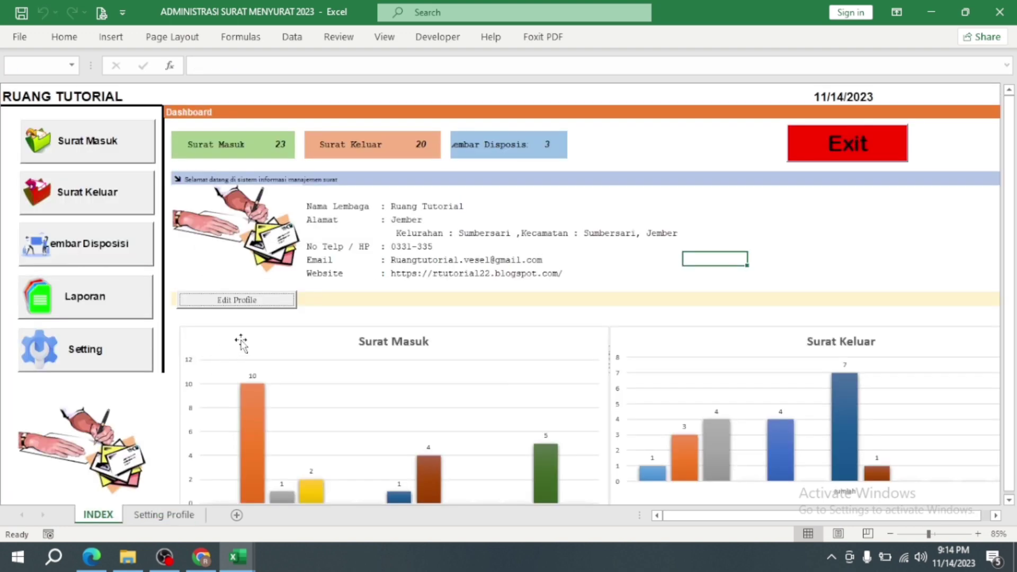
Step: Open the Setting sheet and examine its lists from Setting Kategori Surat Masuk across to Kode Penyimpanan and Sifat Surat
left_click(106, 354)
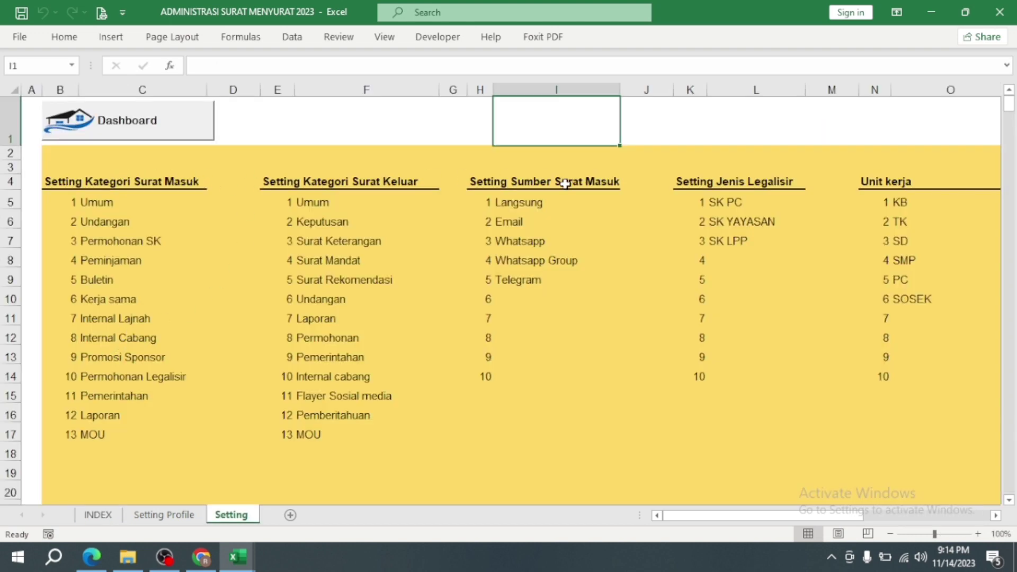
left_click_drag(678, 515, 373, 478)
left_click_drag(735, 517, 783, 515)
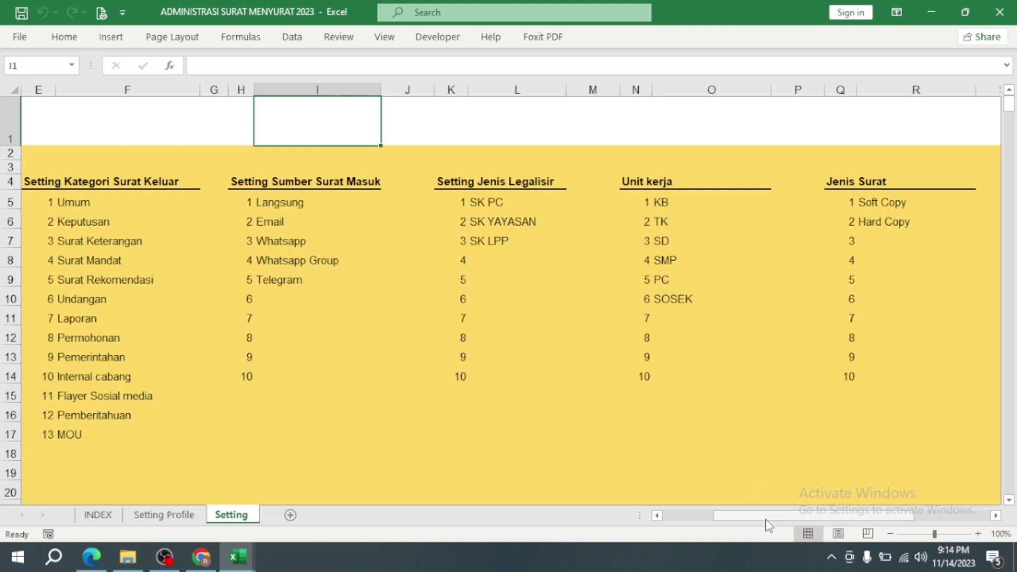
left_click_drag(768, 517, 790, 514)
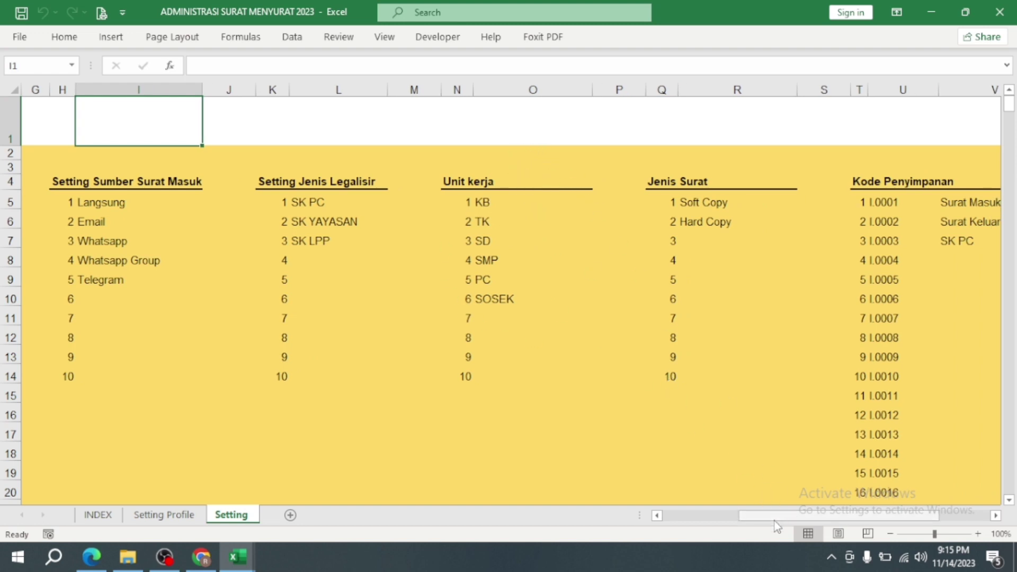
left_click_drag(774, 520, 844, 519)
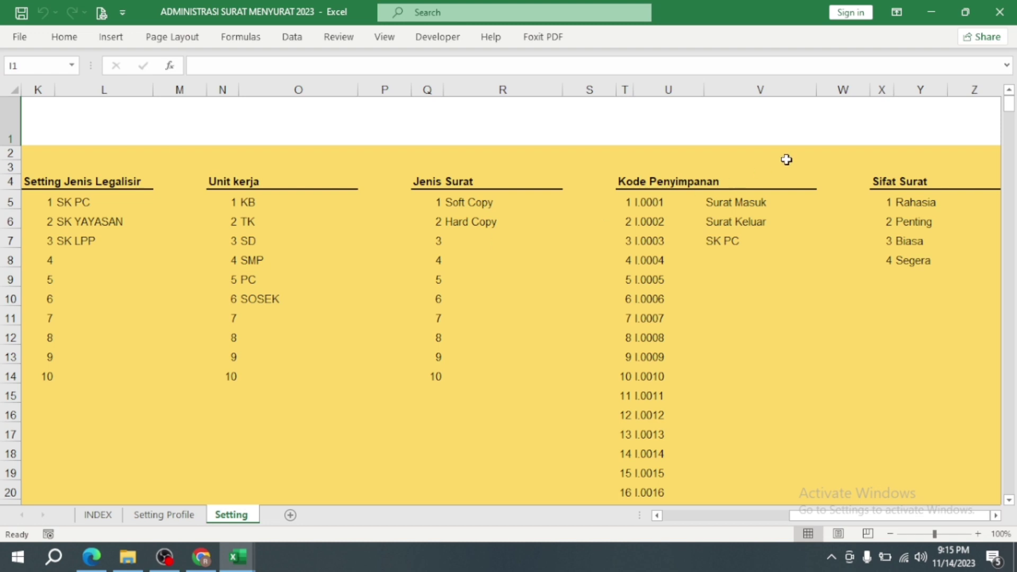
Step: Examine the Kode Penyimanan list on the Setting sheet down to its last entry and return to the dashboard
scroll(790, 290, "down", 2)
scroll(763, 324, "down", 1)
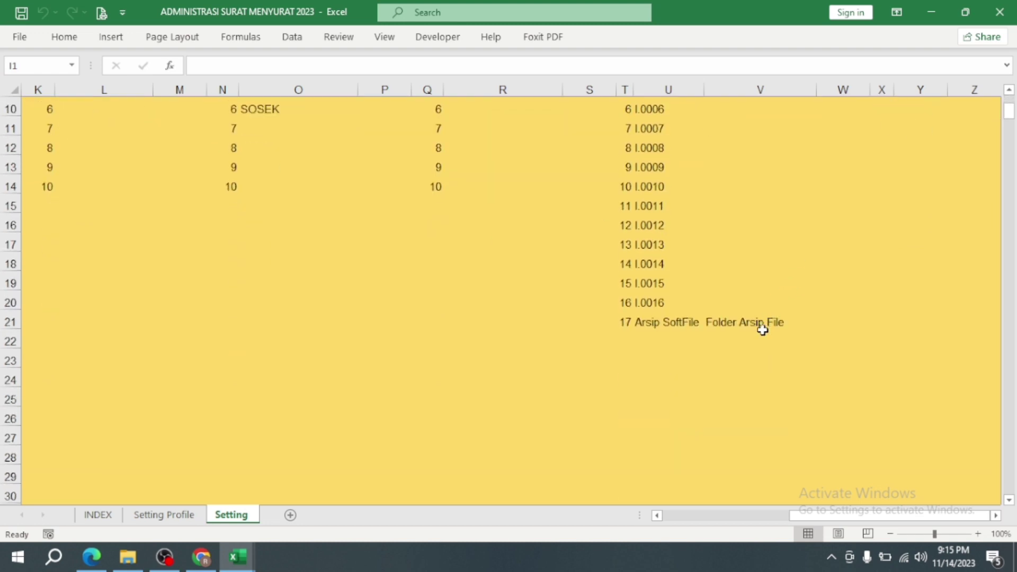
scroll(762, 333, "up", 3)
scroll(749, 184, "down", 3)
scroll(773, 333, "up", 3)
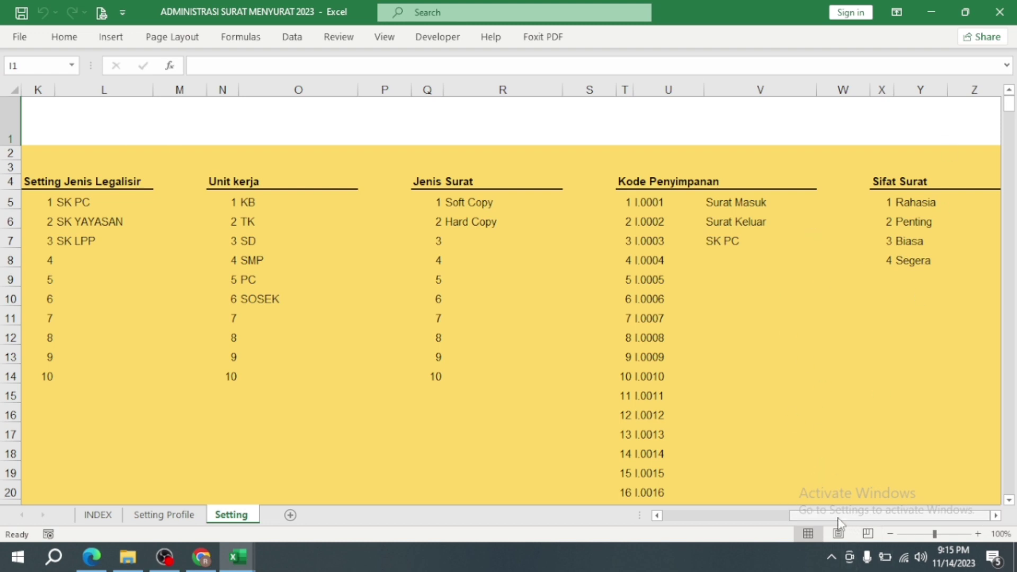
left_click_drag(835, 517, 632, 500)
left_click(173, 116)
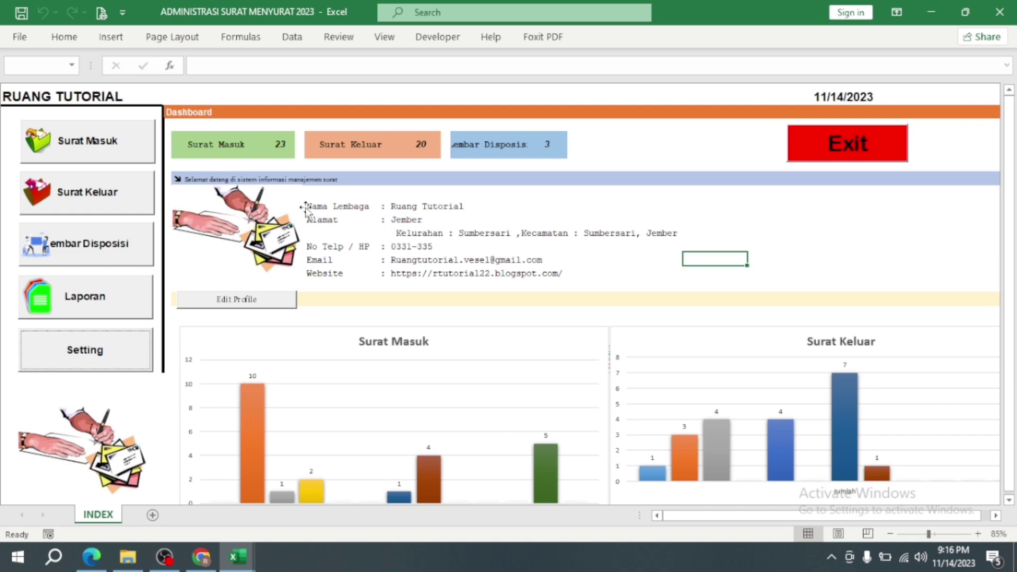
Step: Open the Lembar Disposisi sheet and move the sample disposition picture beside the form, just below the Cetak Disposisi control
left_click(114, 254)
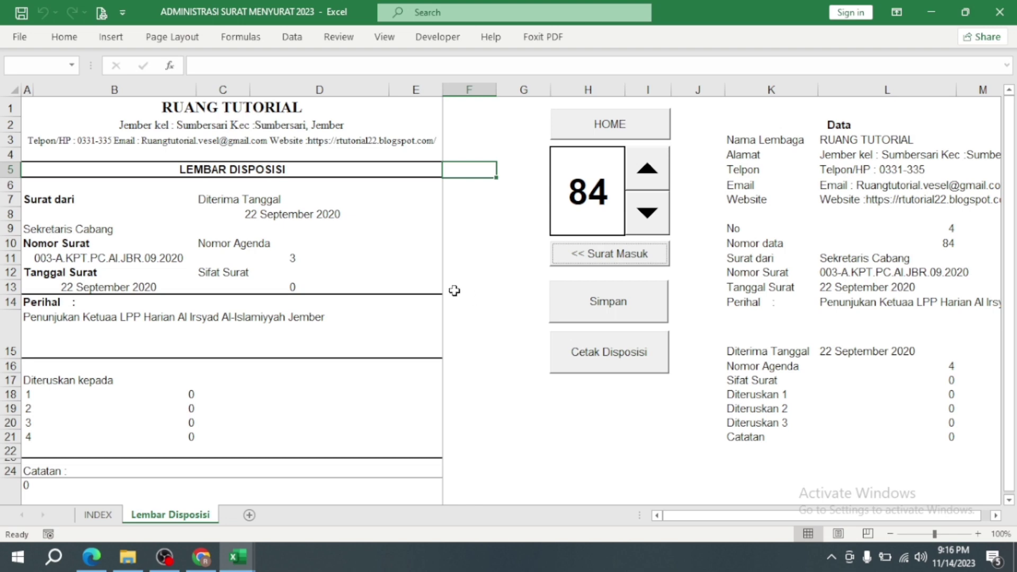
scroll(454, 289, "down", 1)
scroll(455, 289, "up", 1)
scroll(458, 290, "down", 5)
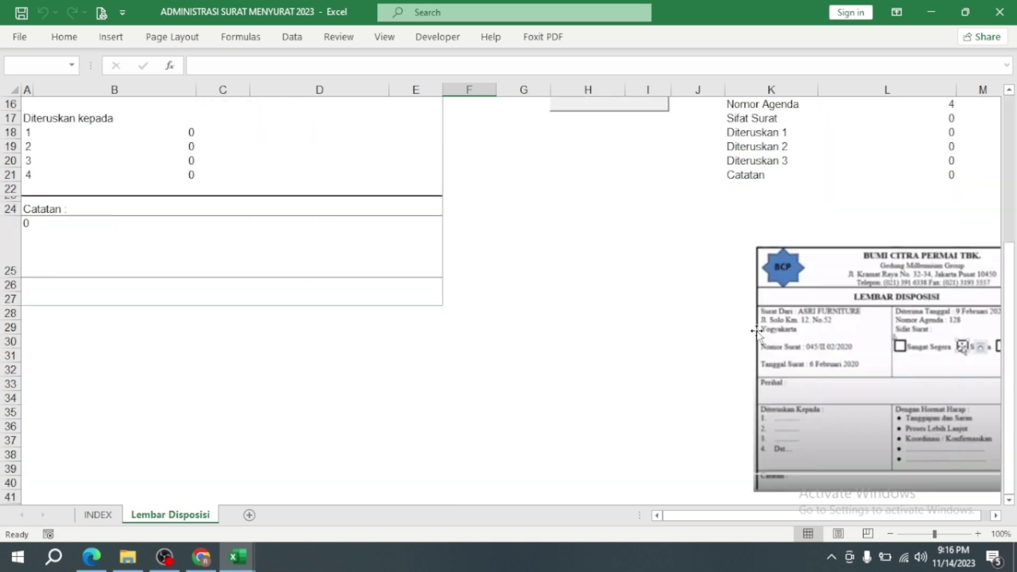
left_click_drag(807, 340, 576, 245)
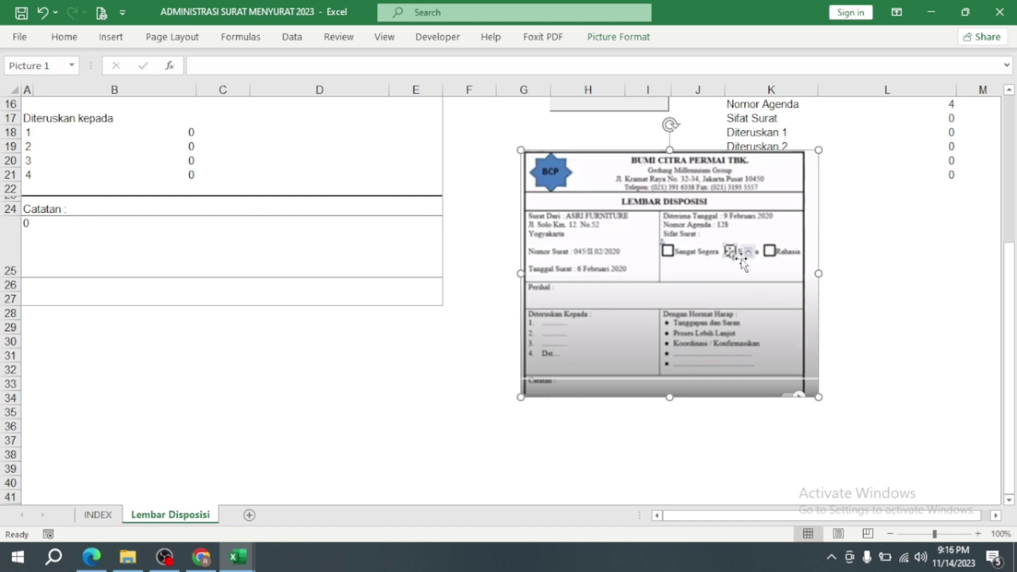
left_click_drag(750, 267, 683, 262)
scroll(683, 261, "up", 5)
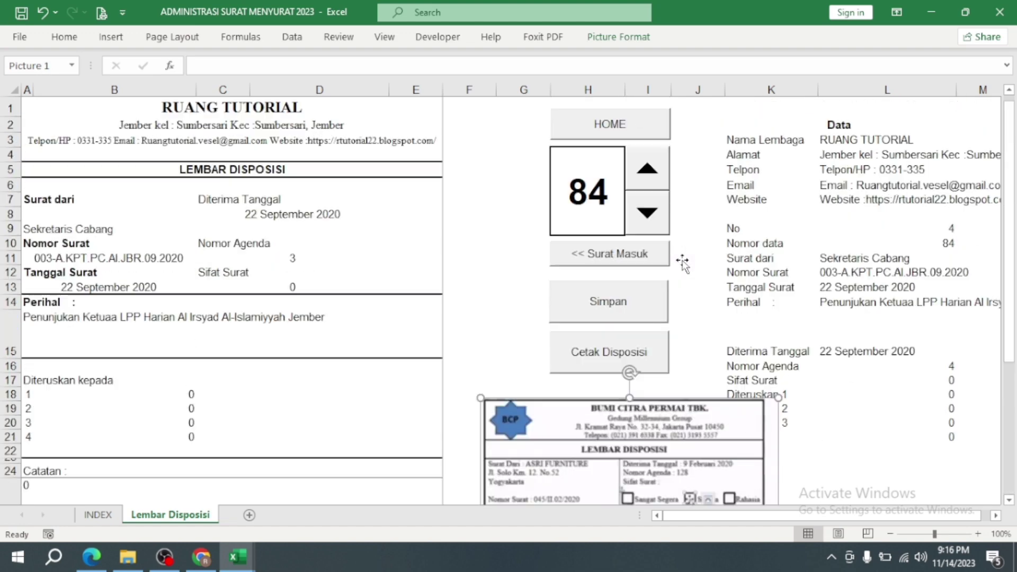
Step: Return to the dashboard and look over its Surat Masuk and Surat Keluar charts
left_click(613, 129)
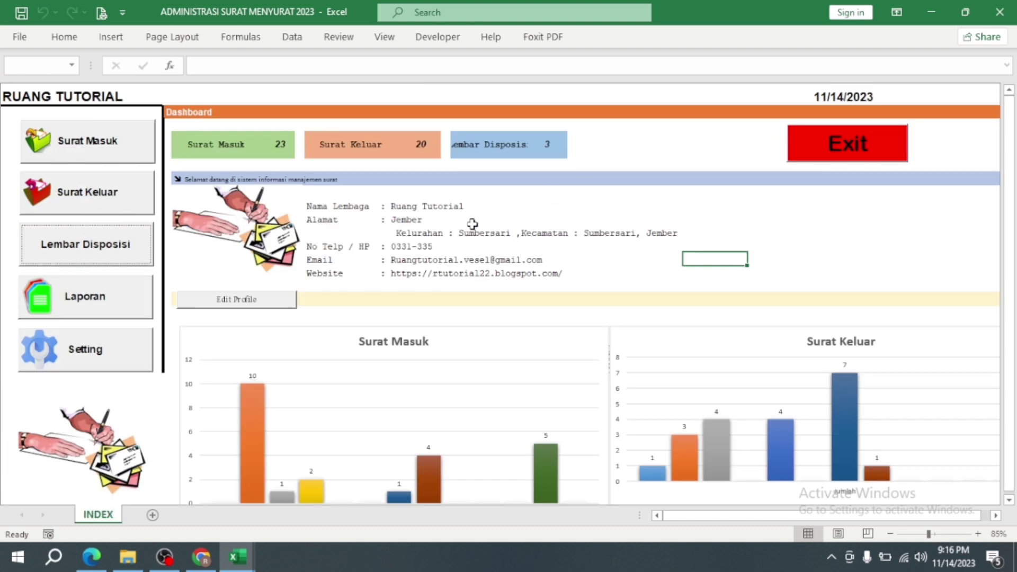
scroll(450, 313, "down", 1)
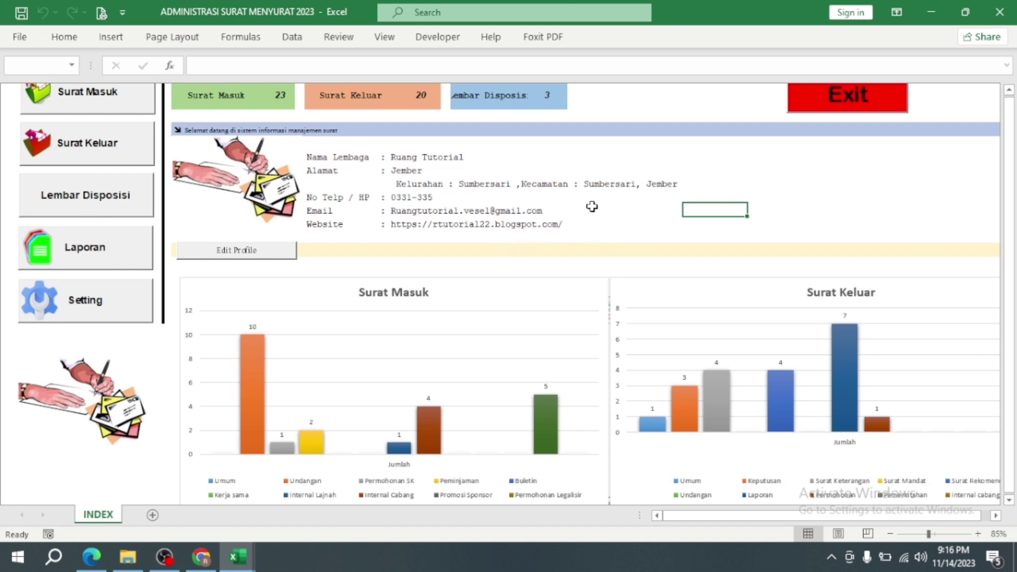
scroll(584, 202, "up", 1)
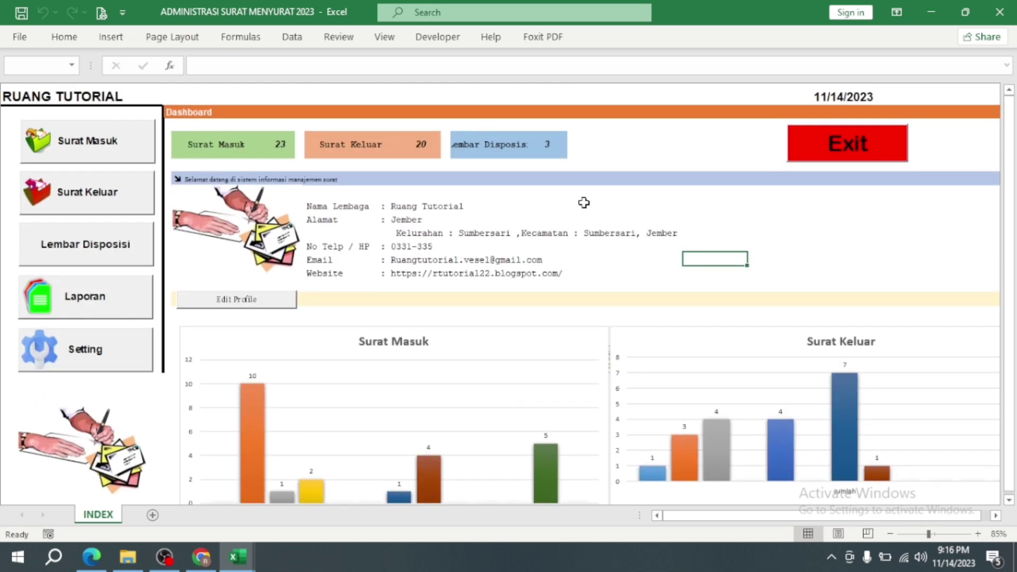